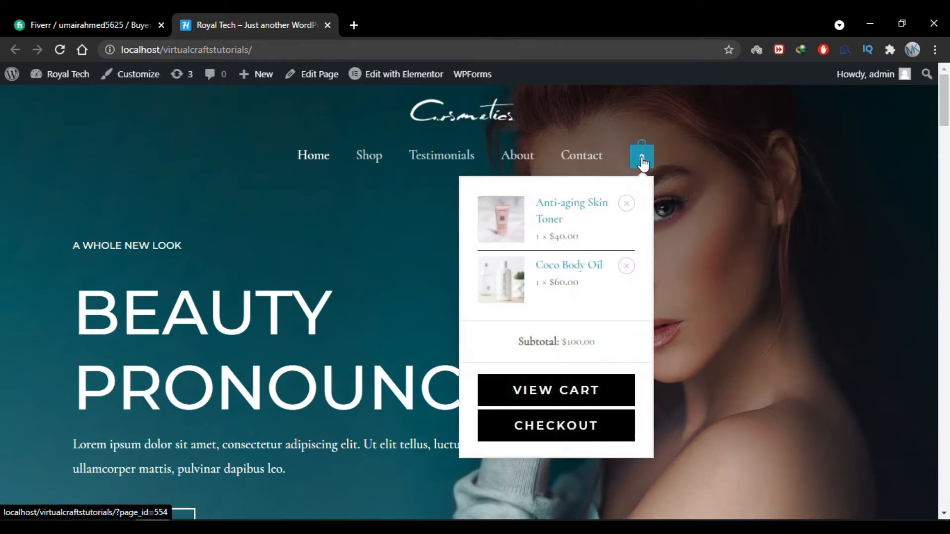
Open the store's cart, proceed to checkout and review the payment methods offered there.
{"action": "left_click", "coordinate": [642, 159]}
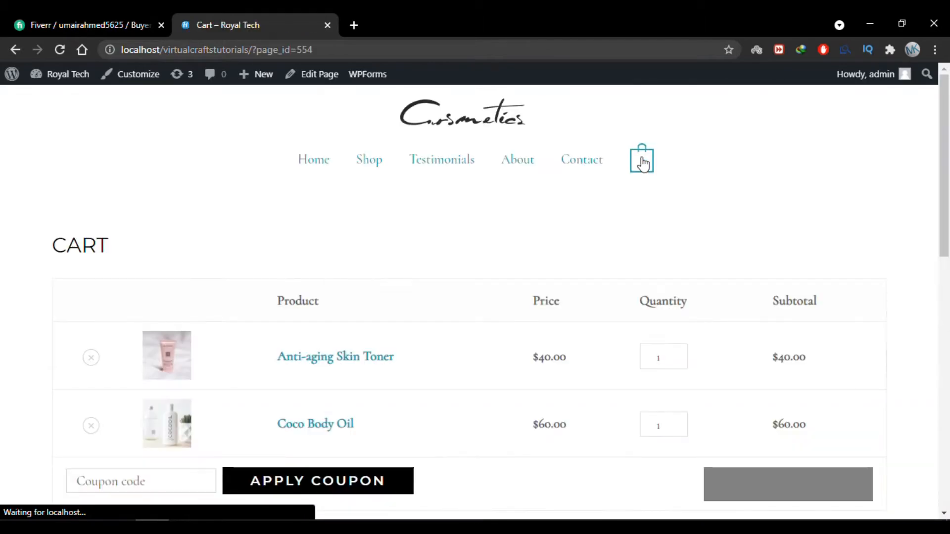
{"action": "scroll", "coordinate": [539, 261], "scroll_direction": "down", "scroll_amount": 8}
{"action": "left_click", "coordinate": [658, 257]}
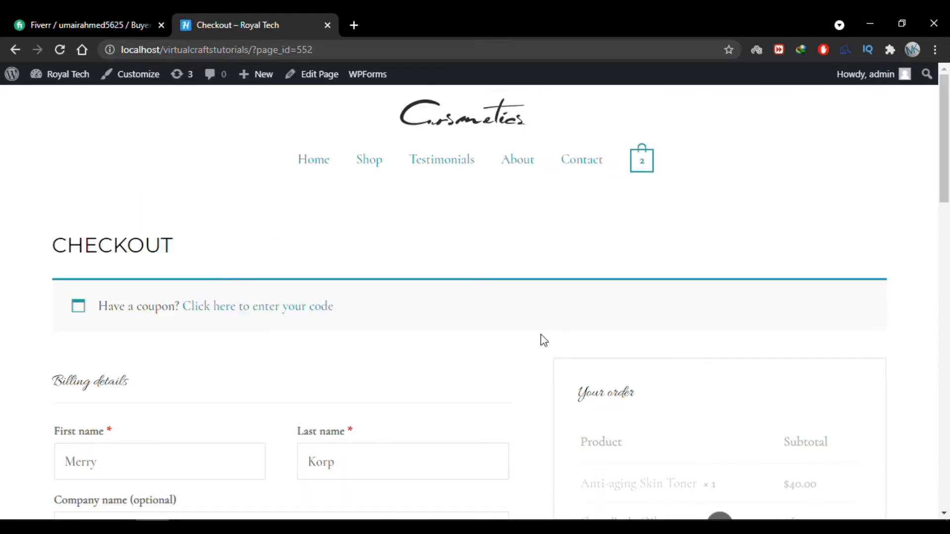
{"action": "scroll", "coordinate": [502, 365], "scroll_direction": "down", "scroll_amount": 10}
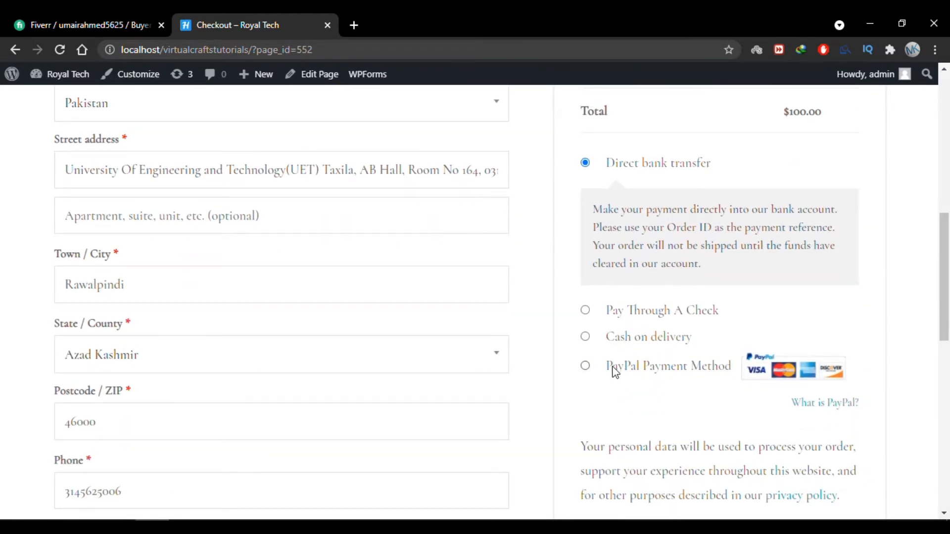
{"action": "scroll", "coordinate": [612, 369], "scroll_direction": "down", "scroll_amount": 1}
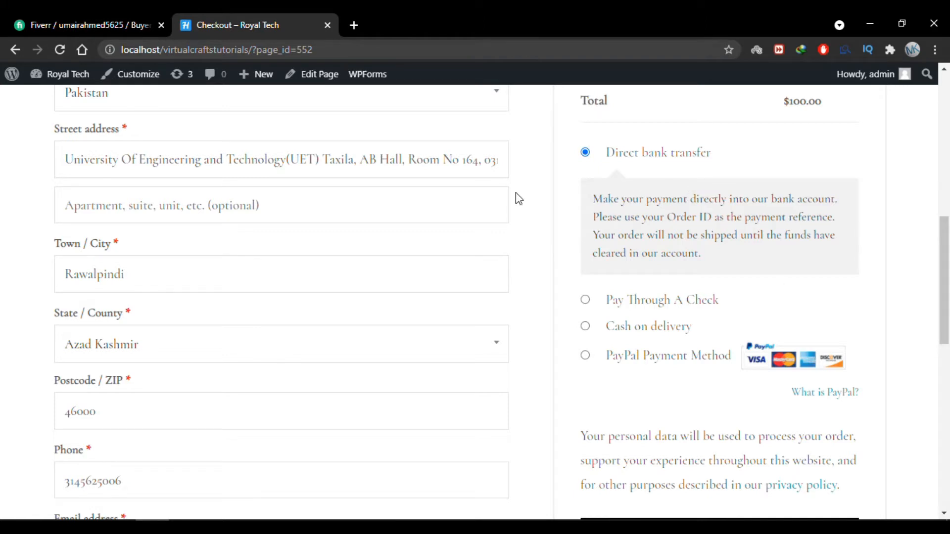
Go to the site's admin dashboard and search the new plugins to install for "stripe".
{"action": "mouse_move", "coordinate": [63, 74]}
{"action": "left_click", "coordinate": [70, 100]}
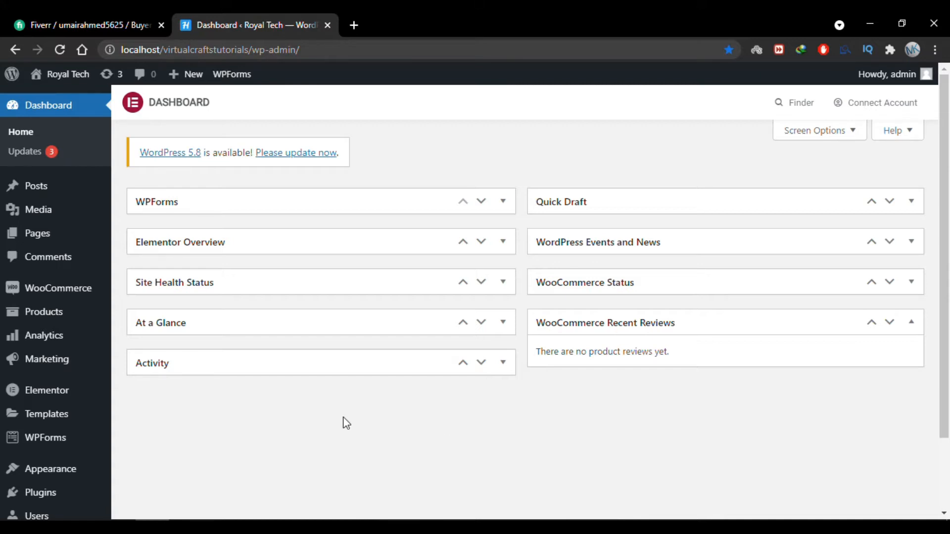
{"action": "mouse_move", "coordinate": [60, 495]}
{"action": "left_click", "coordinate": [140, 460]}
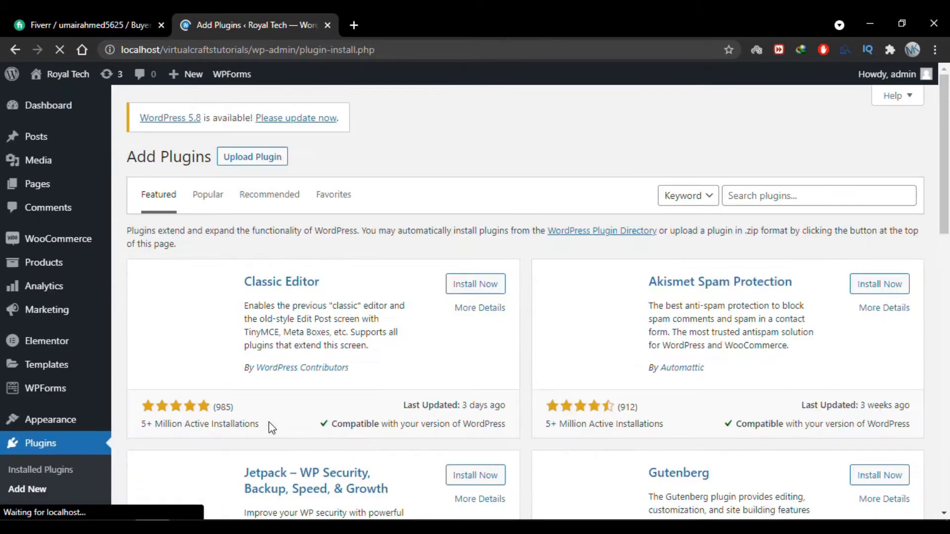
{"action": "left_click", "coordinate": [760, 198]}
{"action": "type", "text": "stripe"}
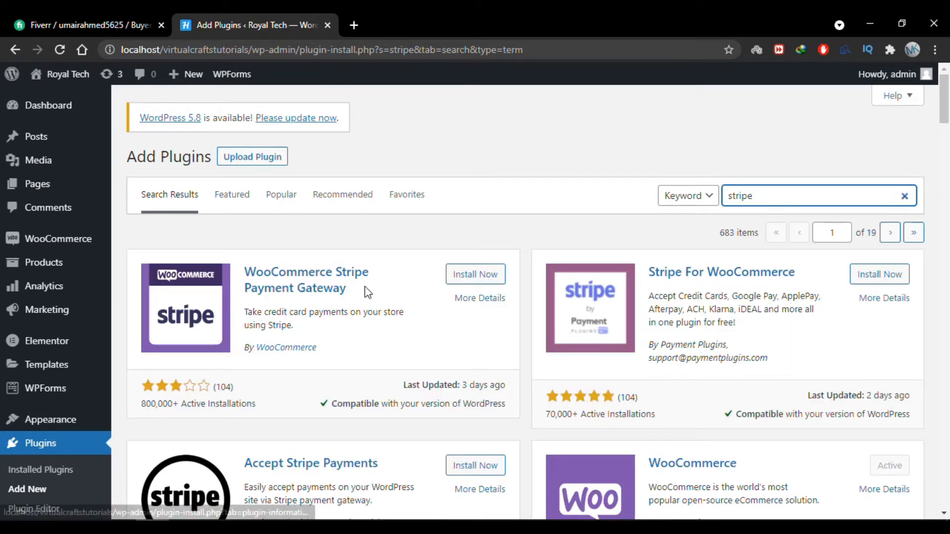
Compare the names and authors of the WooCommerce Stripe Payment Gateway and Stripe For WooCommerce plugins.
{"action": "left_click", "coordinate": [357, 293]}
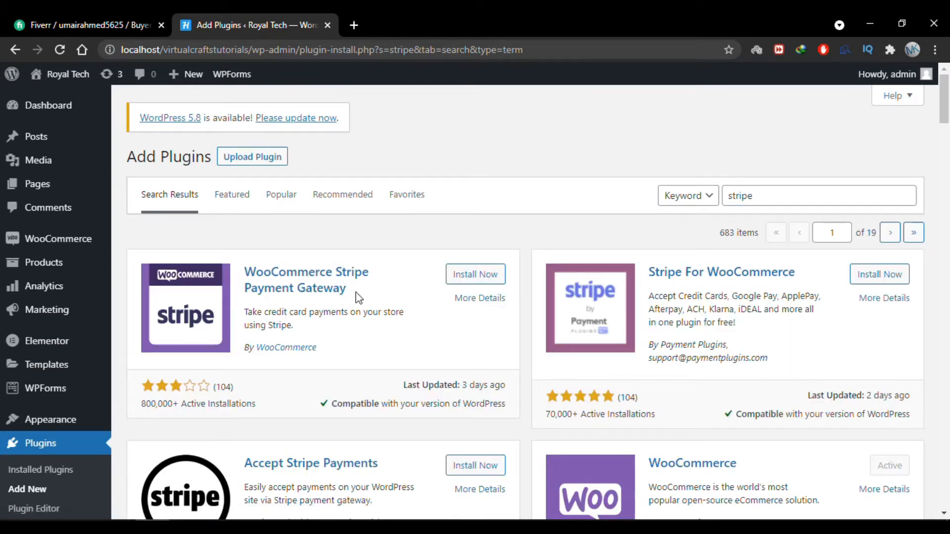
{"action": "left_click_drag", "start_coordinate": [357, 295], "coordinate": [248, 270]}
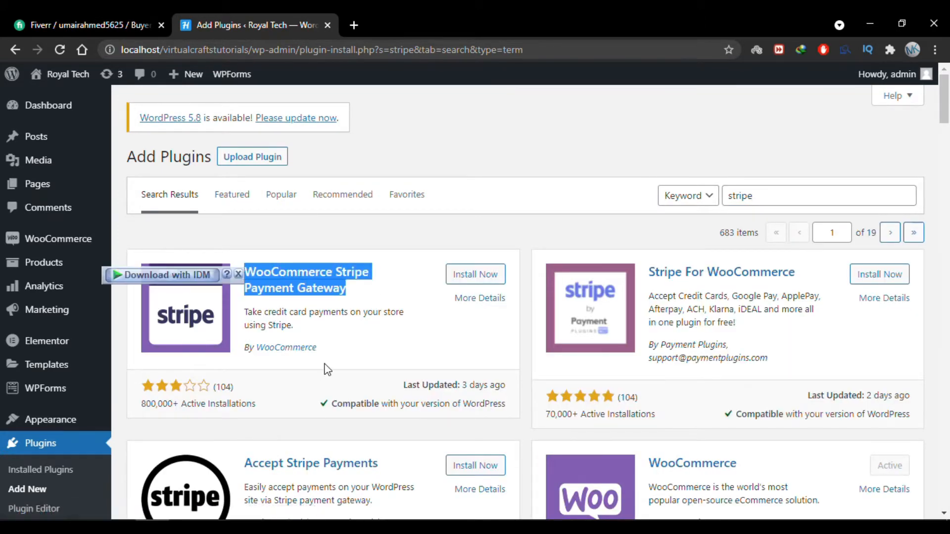
{"action": "left_click_drag", "start_coordinate": [320, 350], "coordinate": [259, 354]}
{"action": "left_click", "coordinate": [278, 363]}
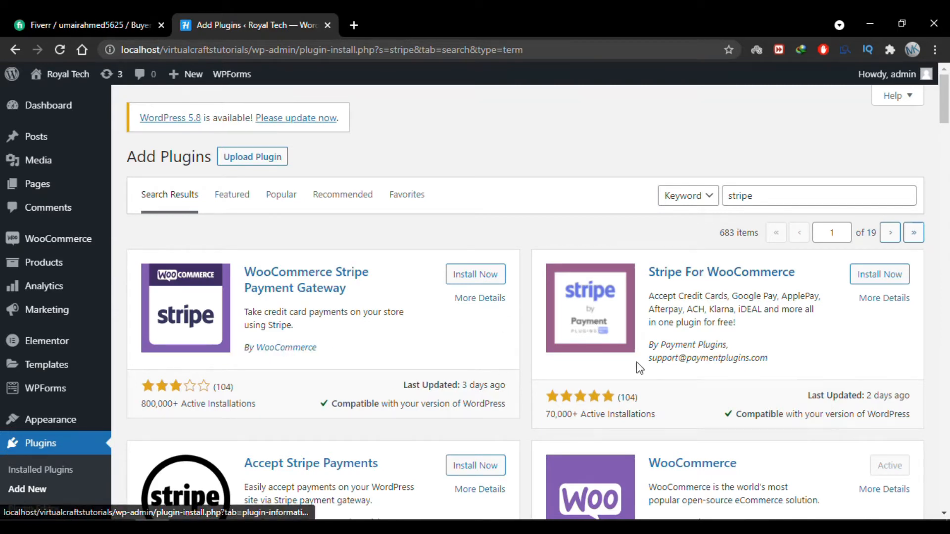
{"action": "left_click_drag", "start_coordinate": [728, 345], "coordinate": [649, 345]}
{"action": "left_click", "coordinate": [651, 348]}
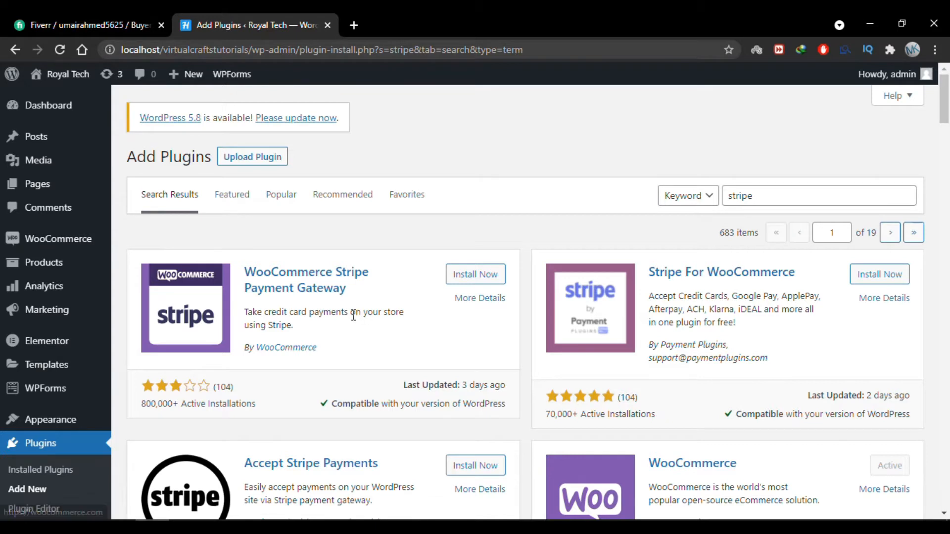
{"action": "left_click_drag", "start_coordinate": [318, 349], "coordinate": [257, 348]}
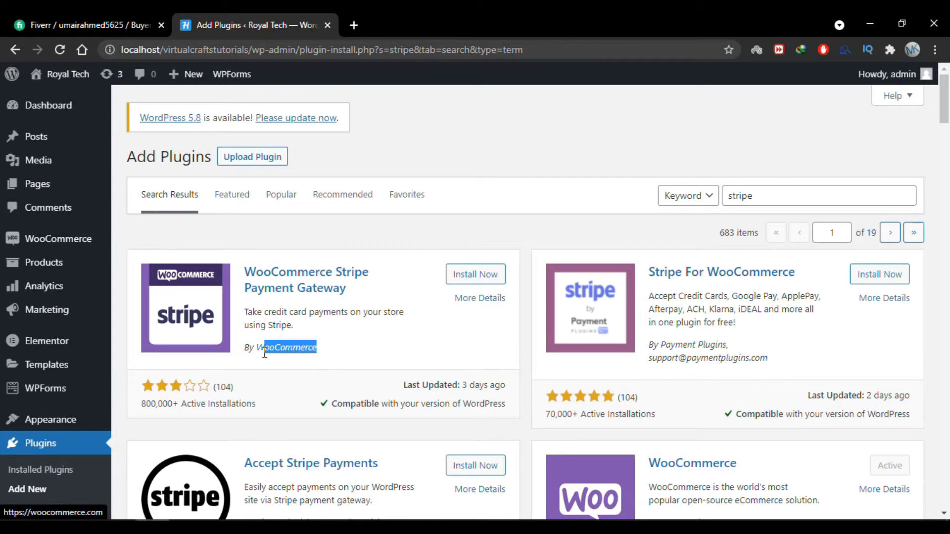
{"action": "left_click", "coordinate": [439, 348]}
Install and activate the WooCommerce Stripe Payment Gateway plugin, and check its entry among the installed plugins.
{"action": "left_click", "coordinate": [483, 276]}
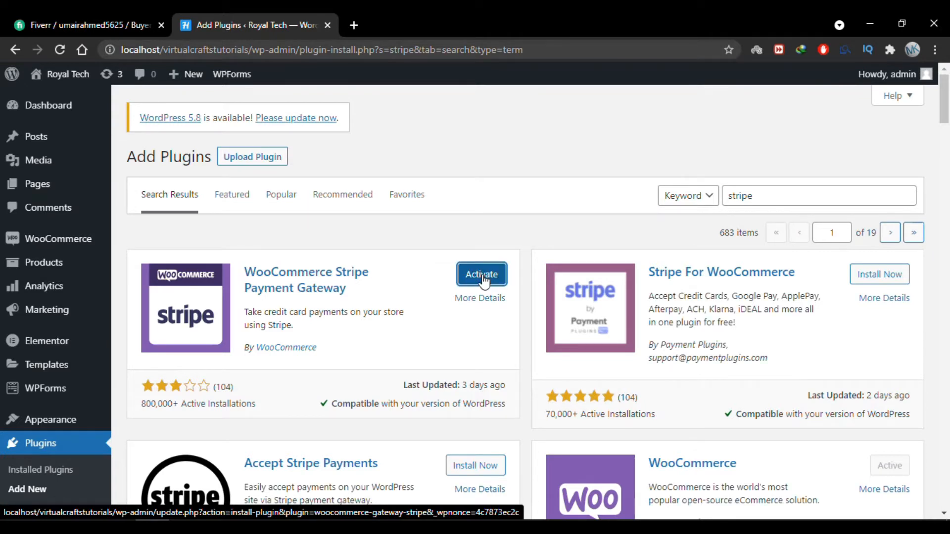
{"action": "left_click", "coordinate": [477, 284]}
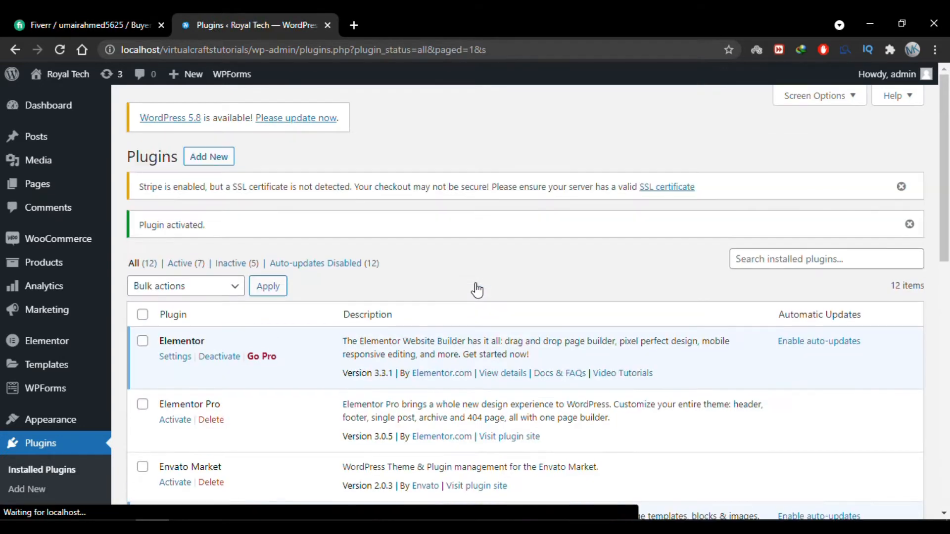
{"action": "scroll", "coordinate": [411, 267], "scroll_direction": "down", "scroll_amount": 1}
{"action": "scroll", "coordinate": [414, 273], "scroll_direction": "down", "scroll_amount": 8}
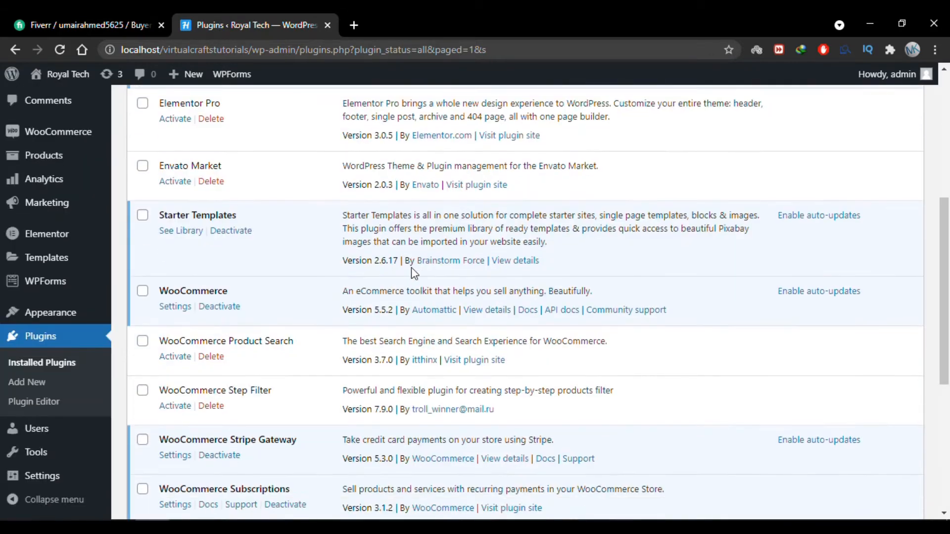
{"action": "left_click_drag", "start_coordinate": [158, 317], "coordinate": [296, 315]}
{"action": "left_click", "coordinate": [295, 315]}
{"action": "scroll", "coordinate": [296, 314], "scroll_direction": "up", "scroll_amount": 1}
{"action": "scroll", "coordinate": [295, 315], "scroll_direction": "up", "scroll_amount": 6}
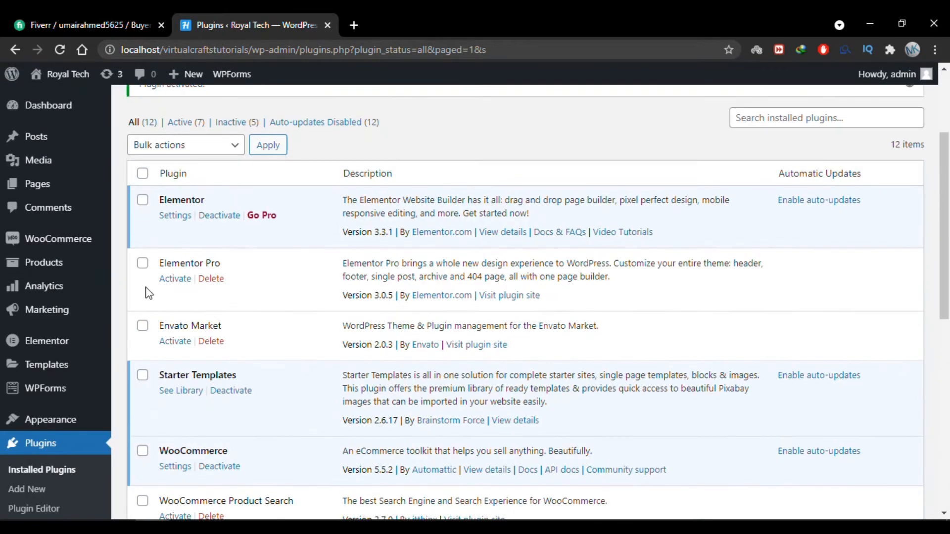
Open the Payments section of the WooCommerce settings.
{"action": "mouse_move", "coordinate": [30, 240]}
{"action": "left_click", "coordinate": [180, 338]}
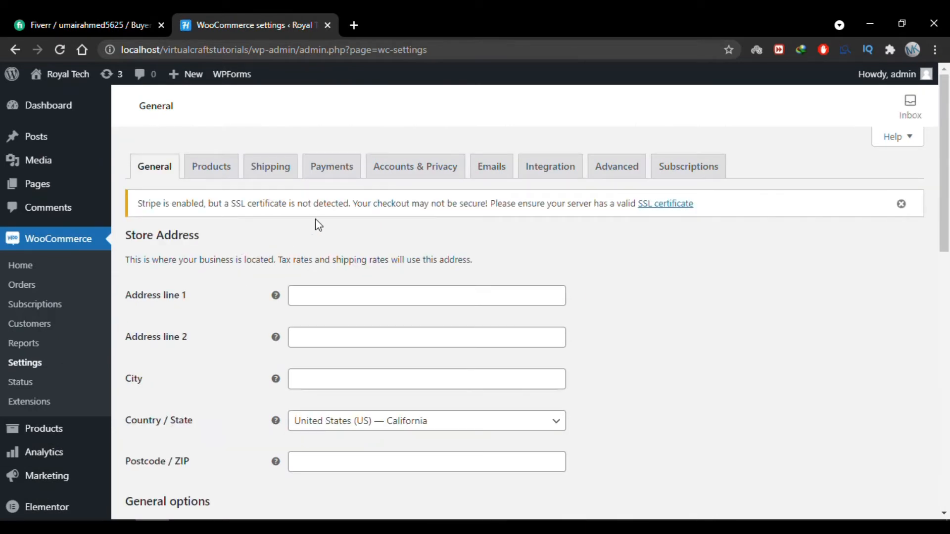
{"action": "left_click", "coordinate": [334, 178]}
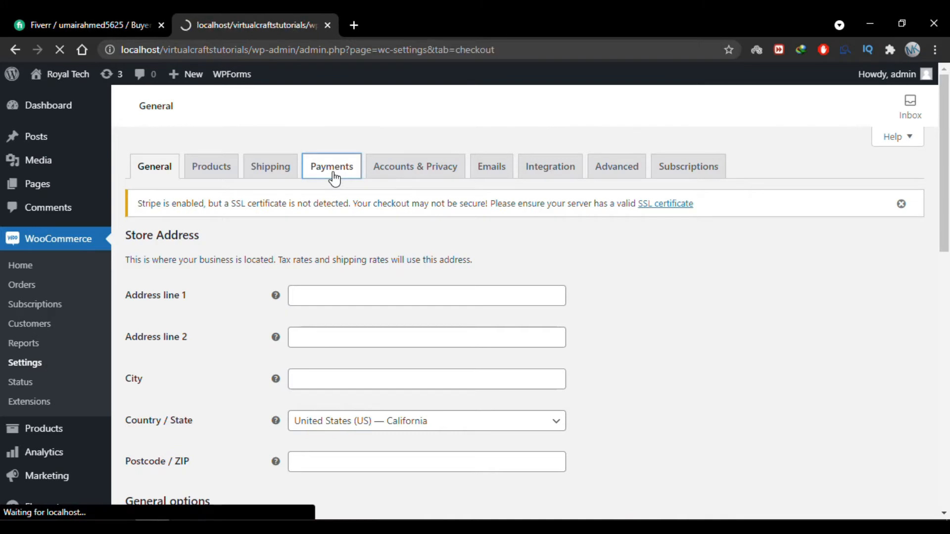
Look through the installed payment methods and examine the Stripe options among them.
{"action": "scroll", "coordinate": [399, 352], "scroll_direction": "down", "scroll_amount": 2}
{"action": "scroll", "coordinate": [399, 349], "scroll_direction": "down", "scroll_amount": 1}
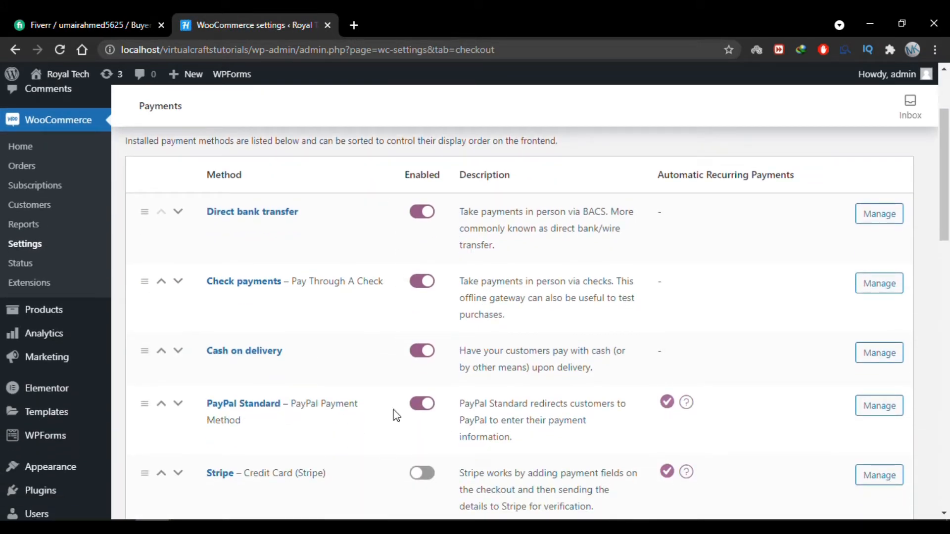
{"action": "scroll", "coordinate": [387, 365], "scroll_direction": "down", "scroll_amount": 5}
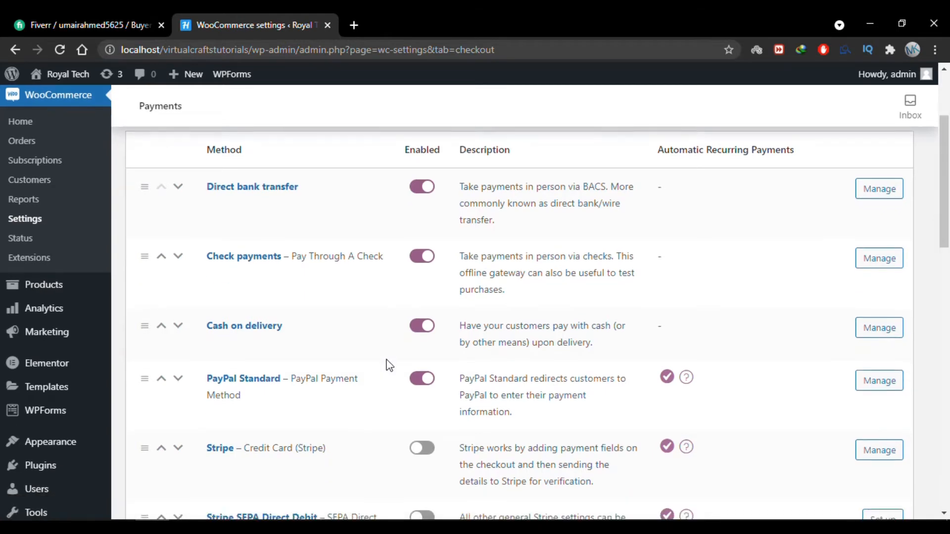
{"action": "scroll", "coordinate": [390, 366], "scroll_direction": "down", "scroll_amount": 2}
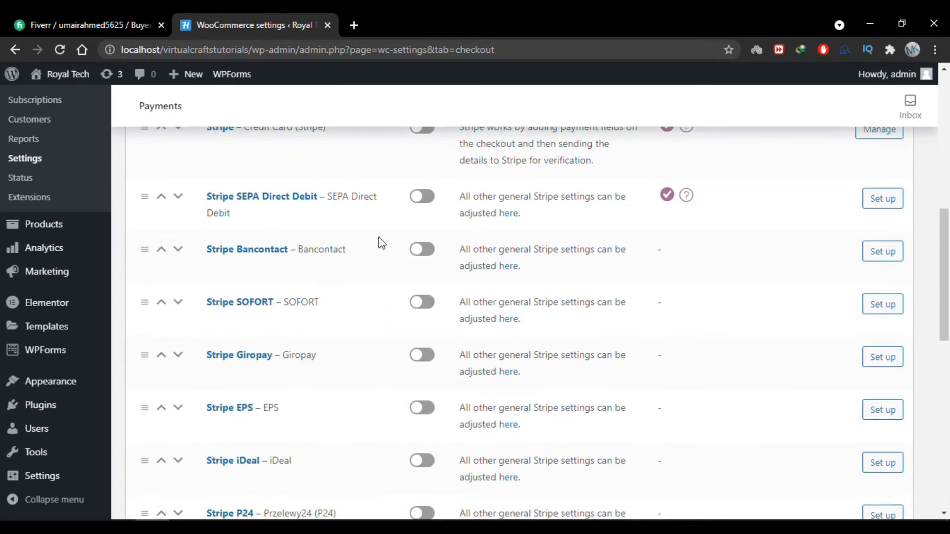
{"action": "scroll", "coordinate": [348, 404], "scroll_direction": "down", "scroll_amount": 6}
{"action": "scroll", "coordinate": [349, 407], "scroll_direction": "up", "scroll_amount": 7}
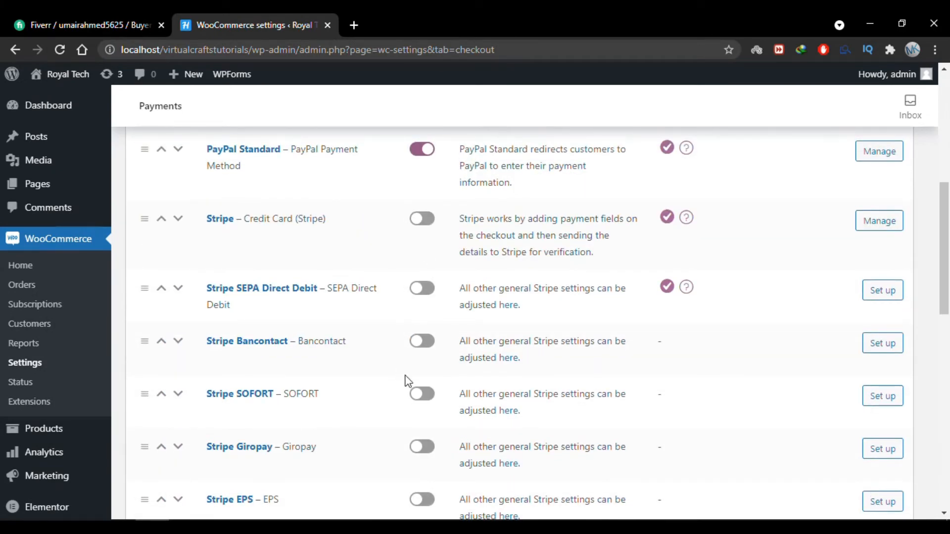
{"action": "scroll", "coordinate": [384, 233], "scroll_direction": "up", "scroll_amount": 2}
{"action": "scroll", "coordinate": [370, 264], "scroll_direction": "up", "scroll_amount": 1}
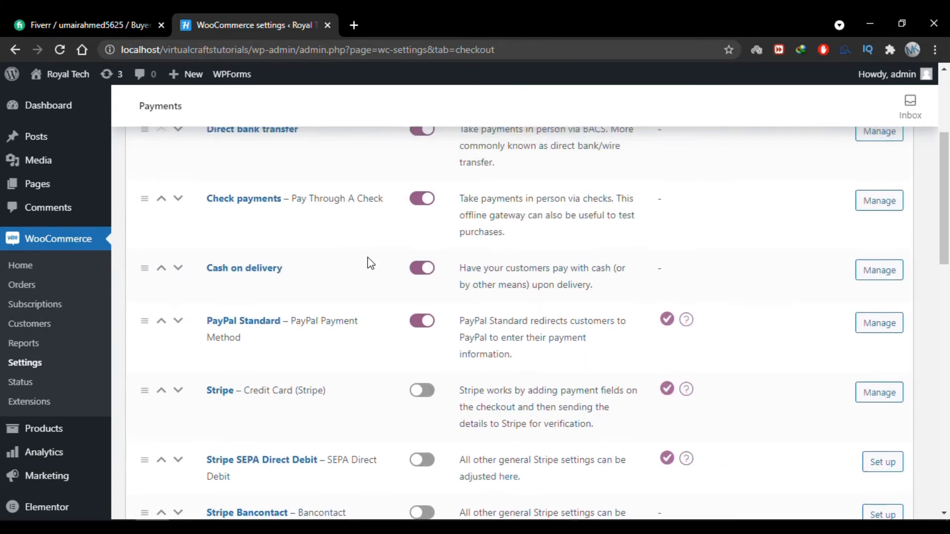
{"action": "scroll", "coordinate": [384, 412], "scroll_direction": "down", "scroll_amount": 4}
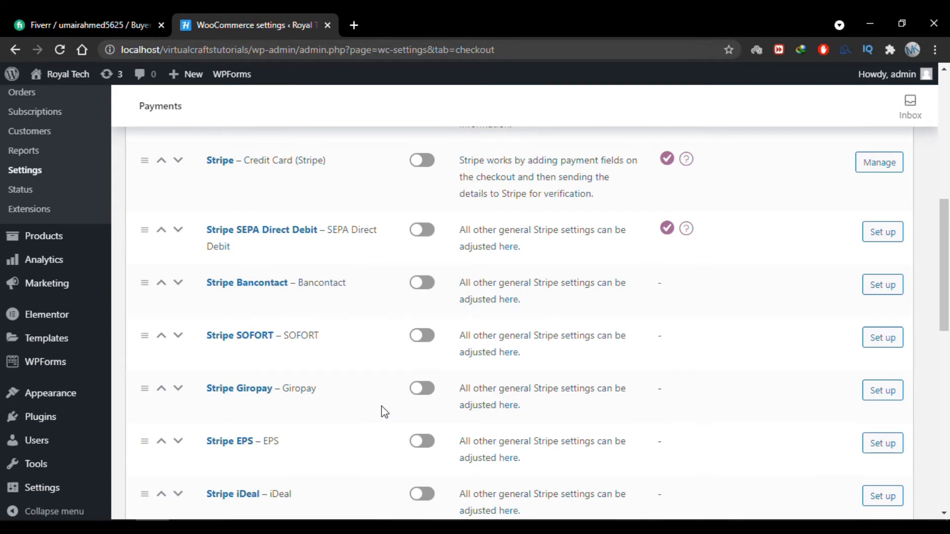
{"action": "scroll", "coordinate": [384, 411], "scroll_direction": "up", "scroll_amount": 3}
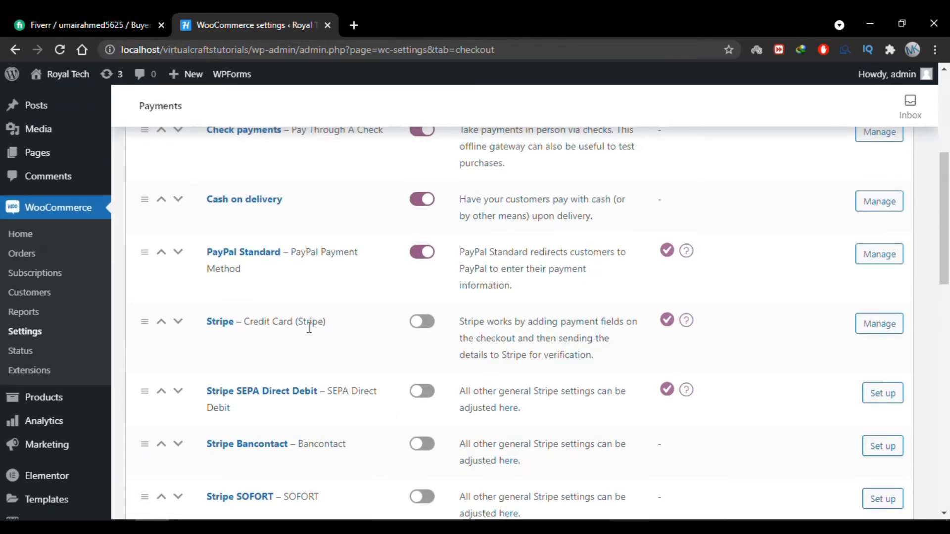
Enable the Stripe credit card payment method and open its settings for review.
{"action": "left_click", "coordinate": [422, 324]}
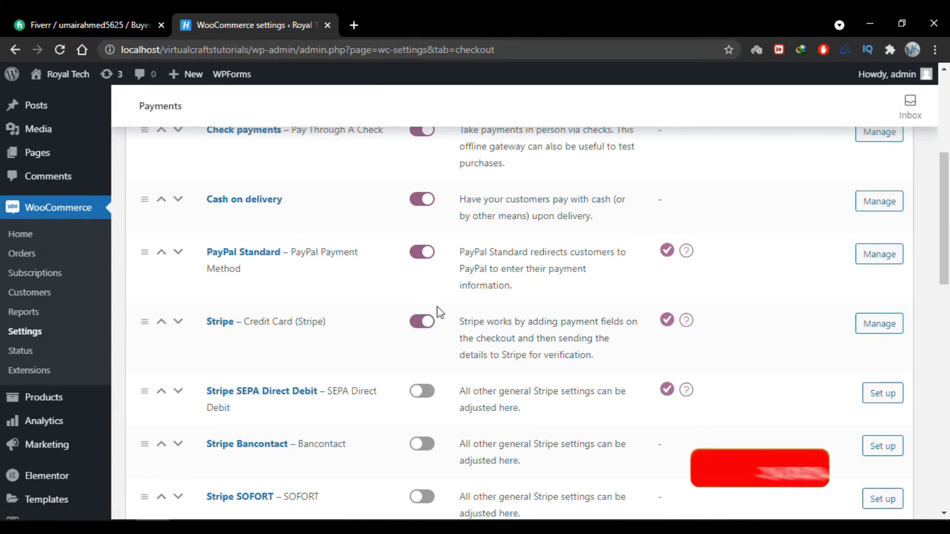
{"action": "left_click", "coordinate": [880, 331]}
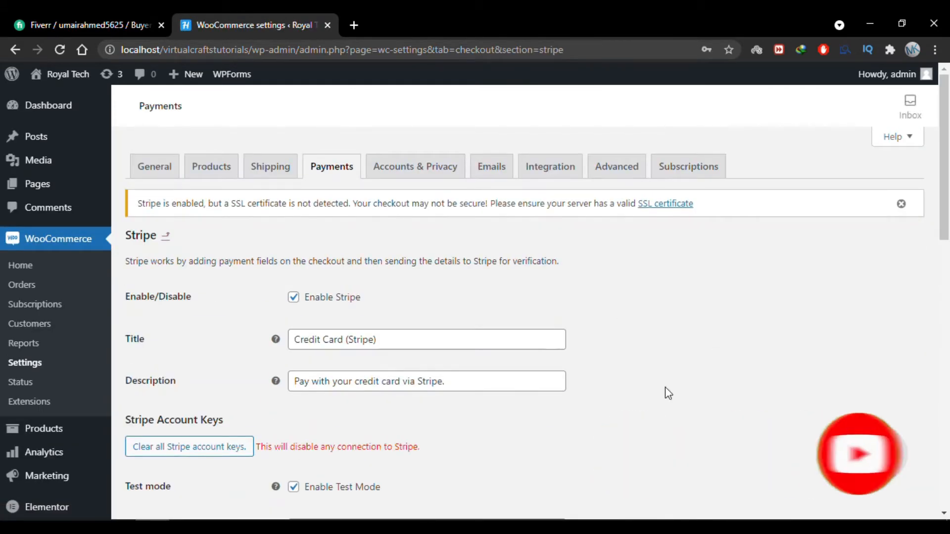
{"action": "scroll", "coordinate": [664, 392], "scroll_direction": "down", "scroll_amount": 8}
{"action": "scroll", "coordinate": [666, 395], "scroll_direction": "down", "scroll_amount": 3}
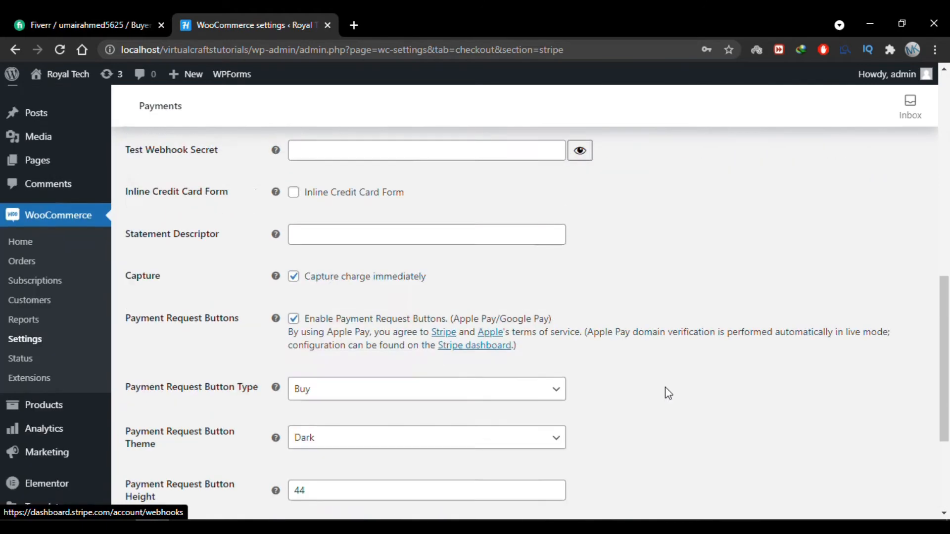
{"action": "scroll", "coordinate": [665, 387], "scroll_direction": "up", "scroll_amount": 15}
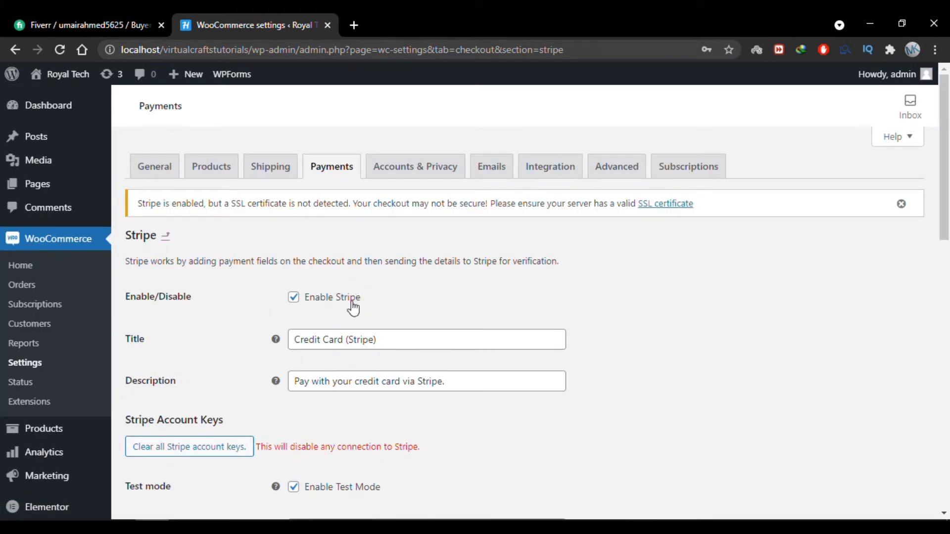
Change the Stripe payment method's title to "Stripe Credit Card".
{"action": "left_click", "coordinate": [382, 339]}
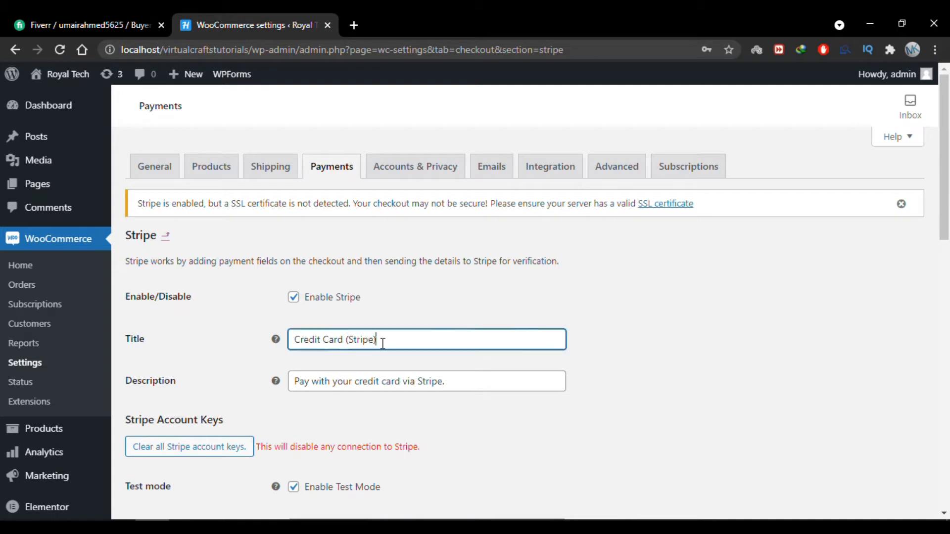
{"action": "left_click_drag", "start_coordinate": [381, 339], "coordinate": [344, 339]}
{"action": "key", "text": "BackSpace"}
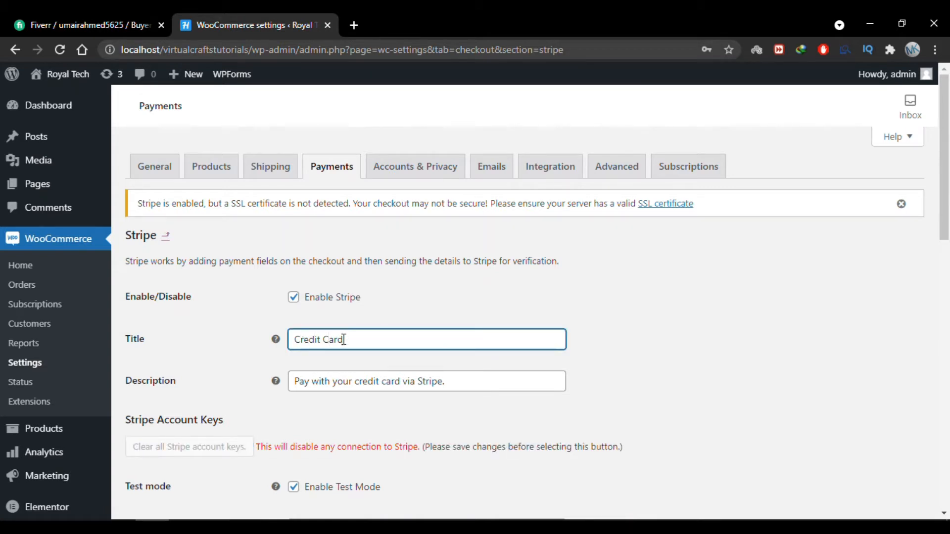
{"action": "type", "text": "Stripe"}
Turn off test mode under Stripe Account Keys to switch to the live key fields.
{"action": "scroll", "coordinate": [579, 393], "scroll_direction": "down", "scroll_amount": 1}
{"action": "scroll", "coordinate": [581, 394], "scroll_direction": "down", "scroll_amount": 4}
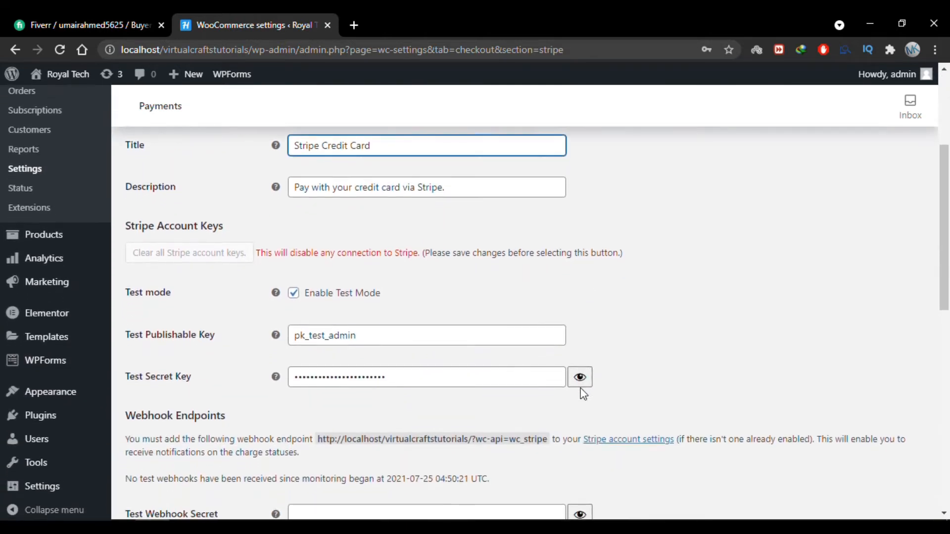
{"action": "left_click_drag", "start_coordinate": [126, 228], "coordinate": [218, 229]}
{"action": "left_click", "coordinate": [227, 232]}
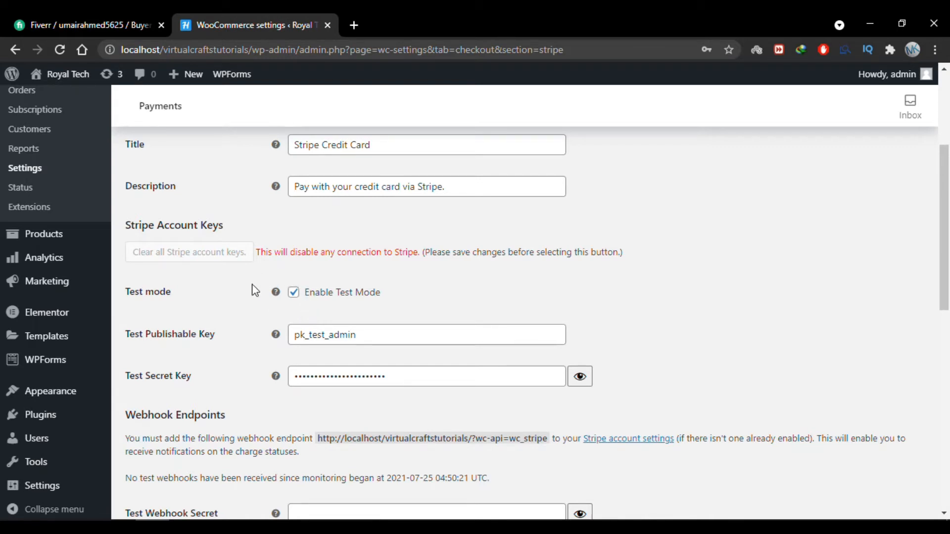
{"action": "left_click", "coordinate": [293, 292]}
{"action": "left_click", "coordinate": [293, 293]}
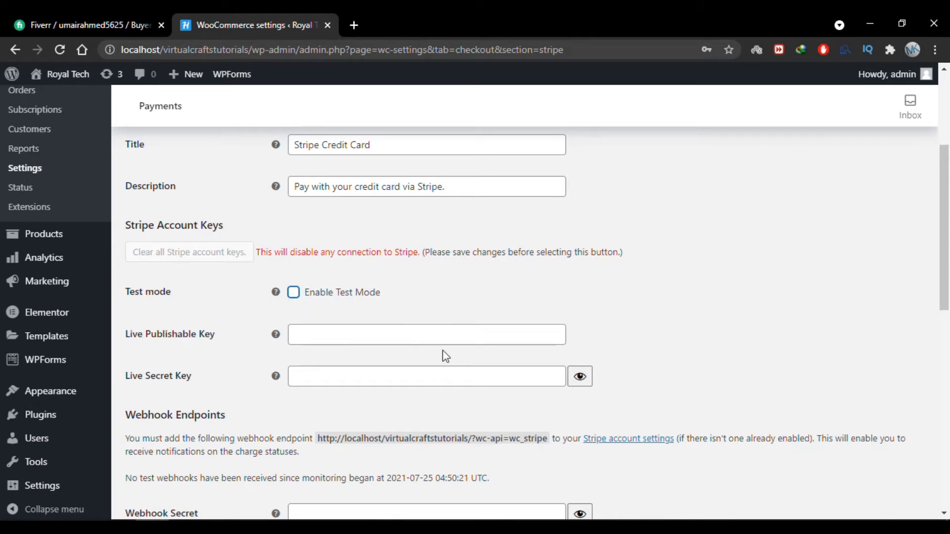
{"action": "scroll", "coordinate": [171, 440], "scroll_direction": "up", "scroll_amount": 1}
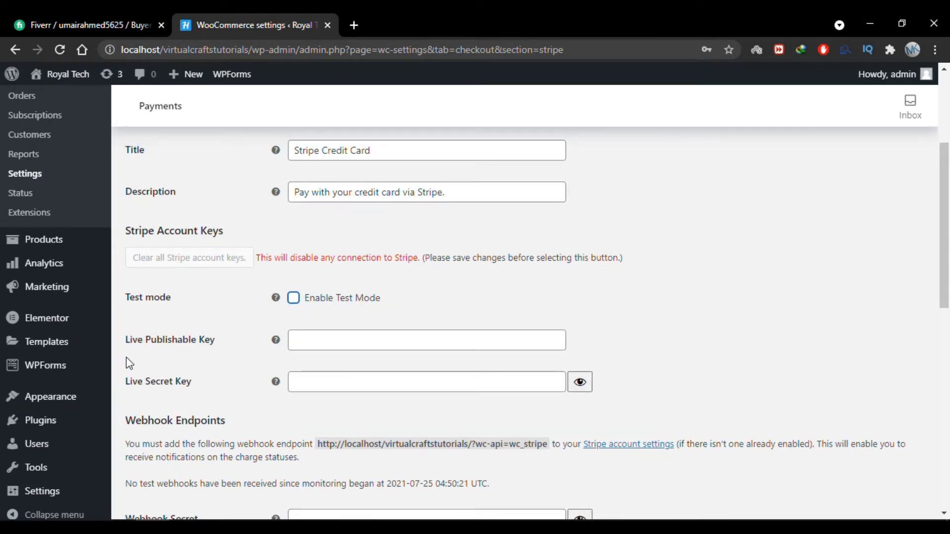
Compare the test and live key fields under Stripe Account Keys, leaving test mode enabled.
{"action": "left_click", "coordinate": [295, 304]}
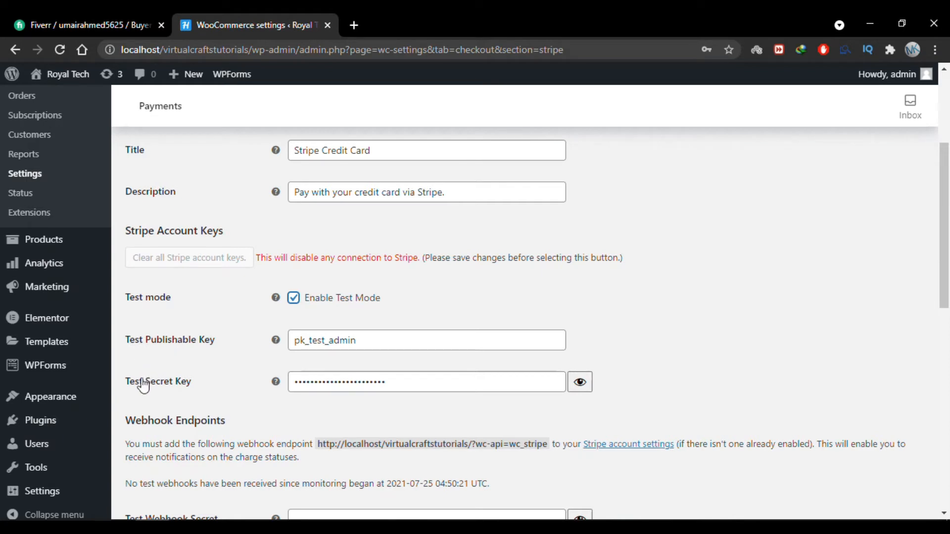
{"action": "left_click", "coordinate": [294, 298]}
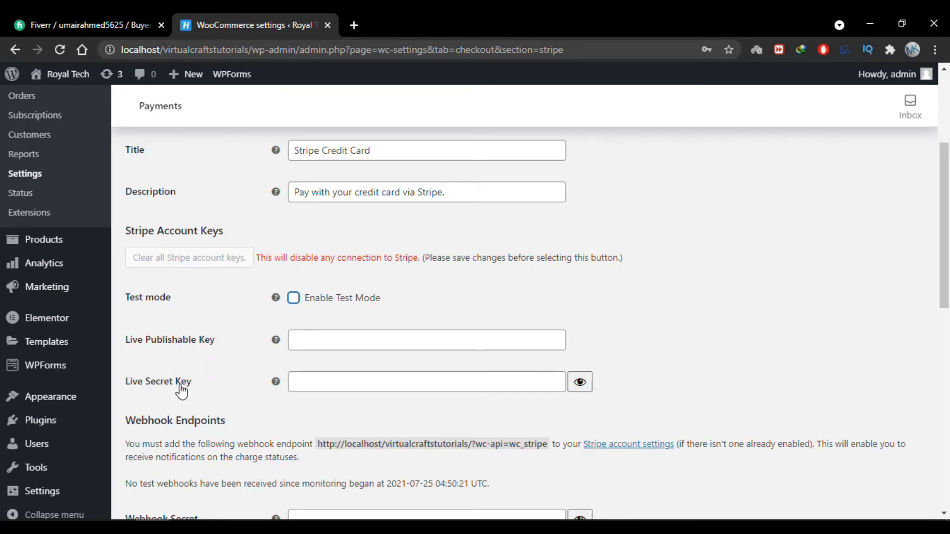
{"action": "left_click", "coordinate": [294, 299]}
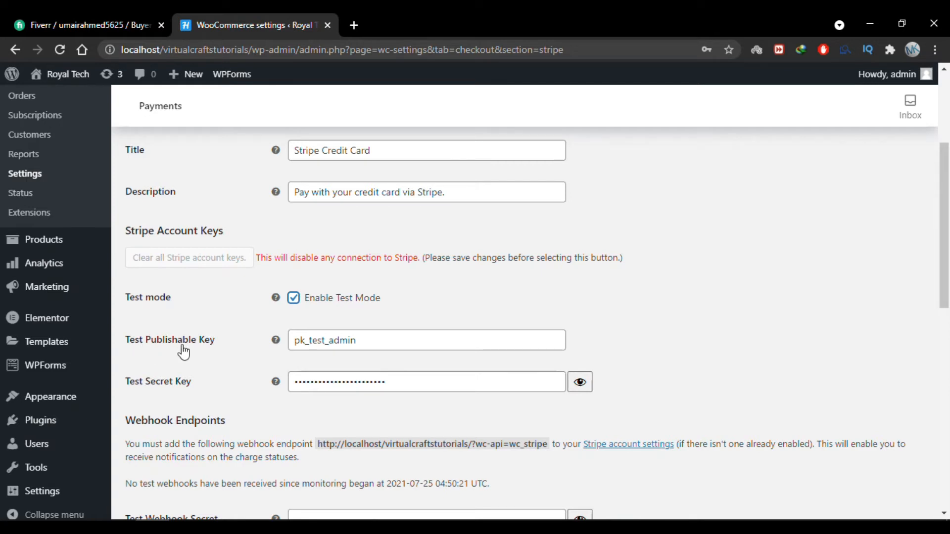
Examine the Test Publishable Key field and its key prefix.
{"action": "left_click", "coordinate": [323, 340]}
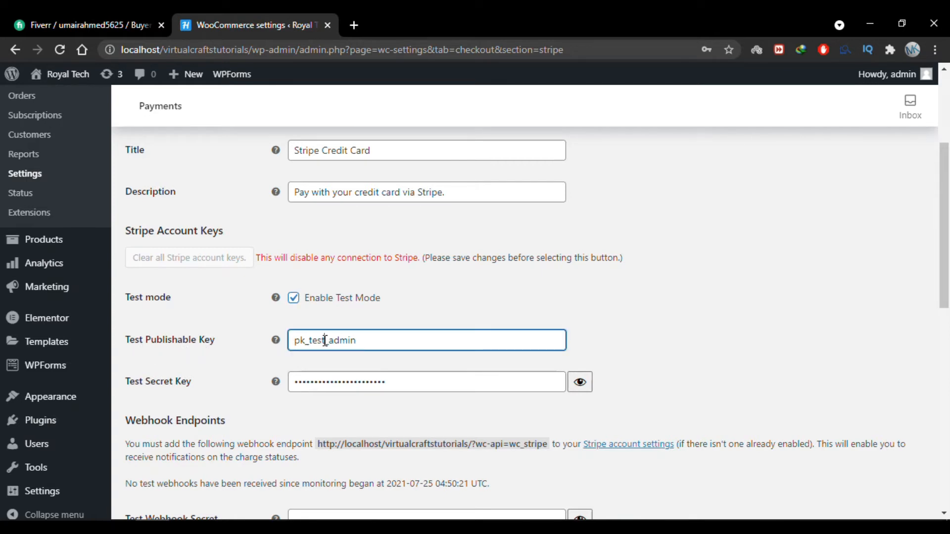
{"action": "left_click_drag", "start_coordinate": [323, 340], "coordinate": [293, 340]}
{"action": "left_click", "coordinate": [293, 340]}
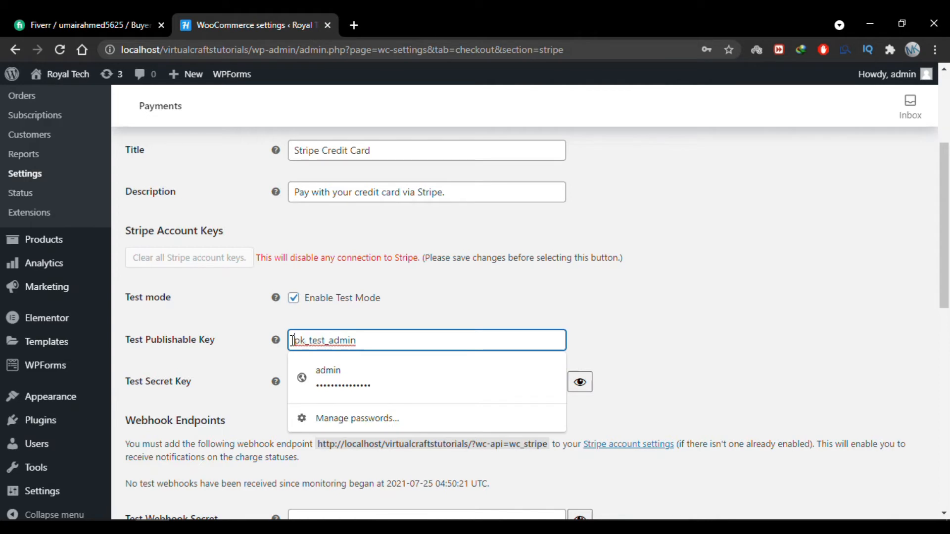
{"action": "left_click", "coordinate": [284, 354]}
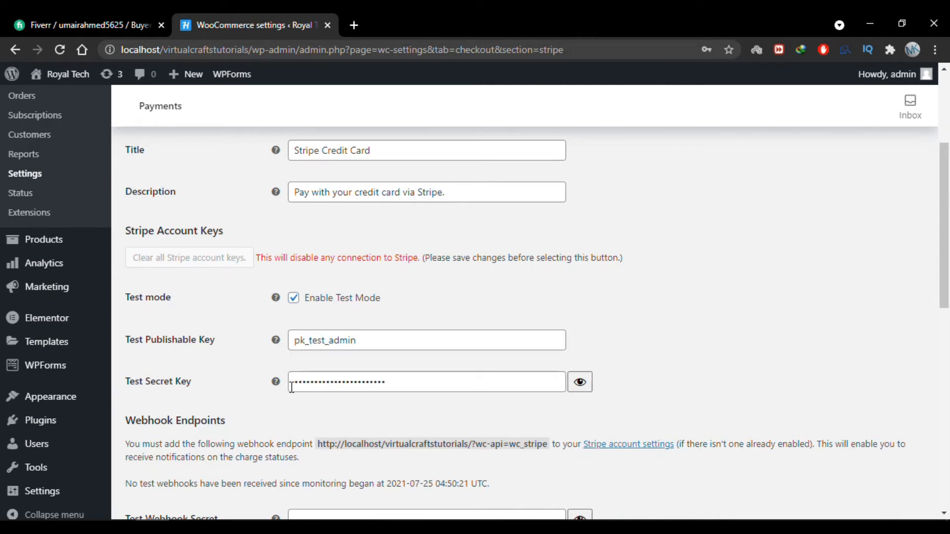
{"action": "left_click_drag", "start_coordinate": [356, 340], "coordinate": [326, 341]}
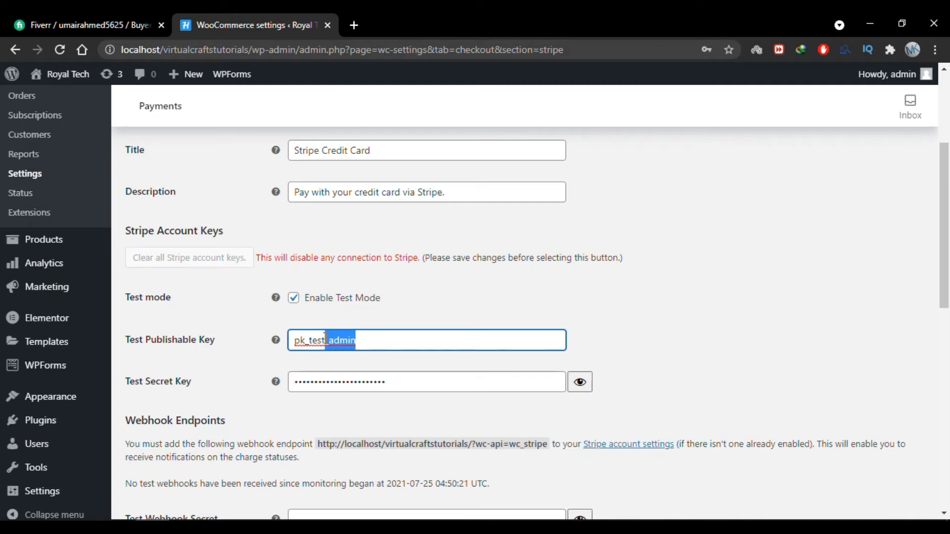
{"action": "left_click", "coordinate": [339, 319]}
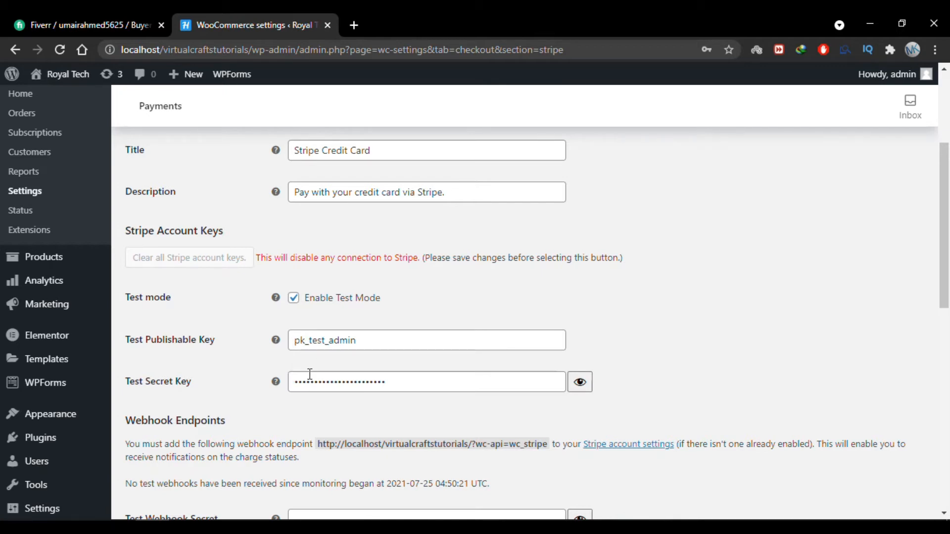
Review the webhook endpoint address and the webhook settings below the Stripe account keys.
{"action": "scroll", "coordinate": [669, 382], "scroll_direction": "down", "scroll_amount": 2}
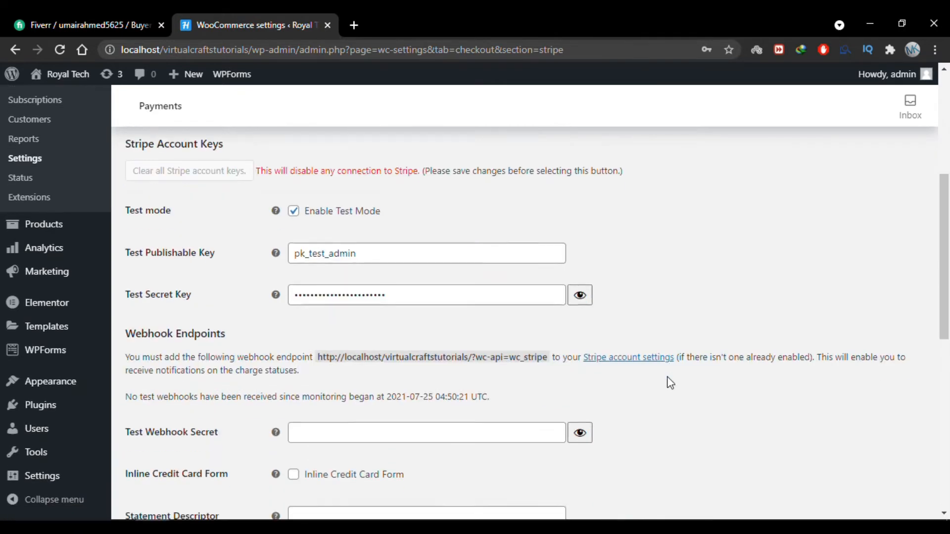
{"action": "scroll", "coordinate": [669, 382], "scroll_direction": "down", "scroll_amount": 3}
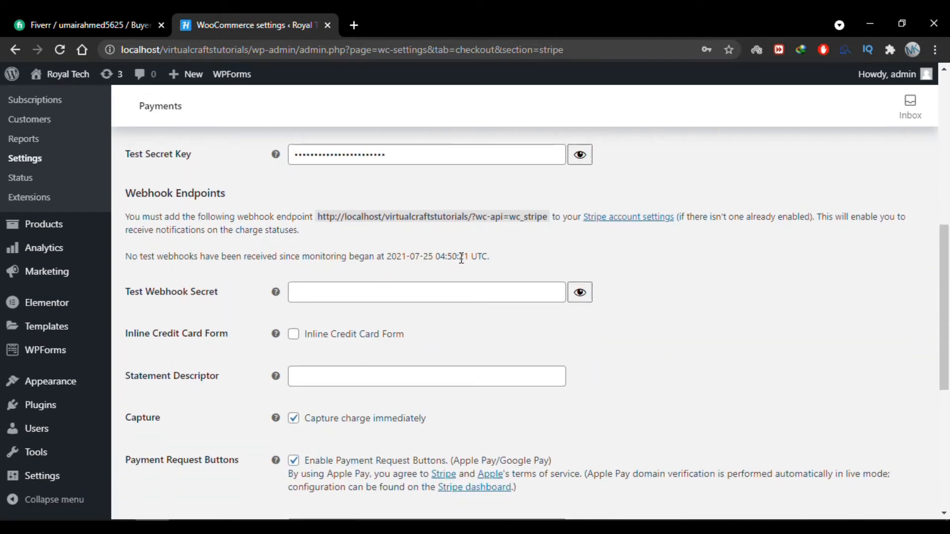
{"action": "left_click_drag", "start_coordinate": [543, 218], "coordinate": [363, 218]}
{"action": "left_click", "coordinate": [612, 236]}
{"action": "scroll", "coordinate": [700, 346], "scroll_direction": "down", "scroll_amount": 4}
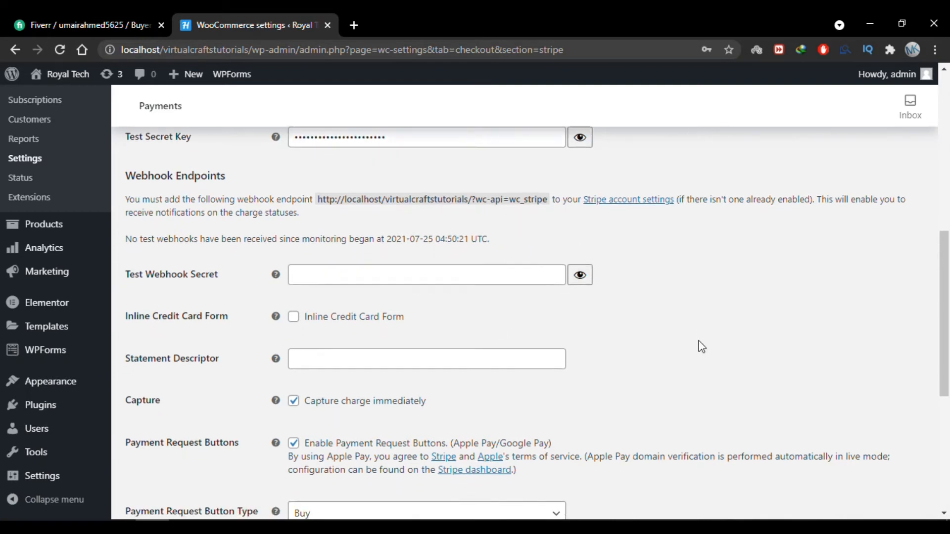
Try the Custom payment request button type with the button label "Anything".
{"action": "scroll", "coordinate": [702, 347], "scroll_direction": "down", "scroll_amount": 2}
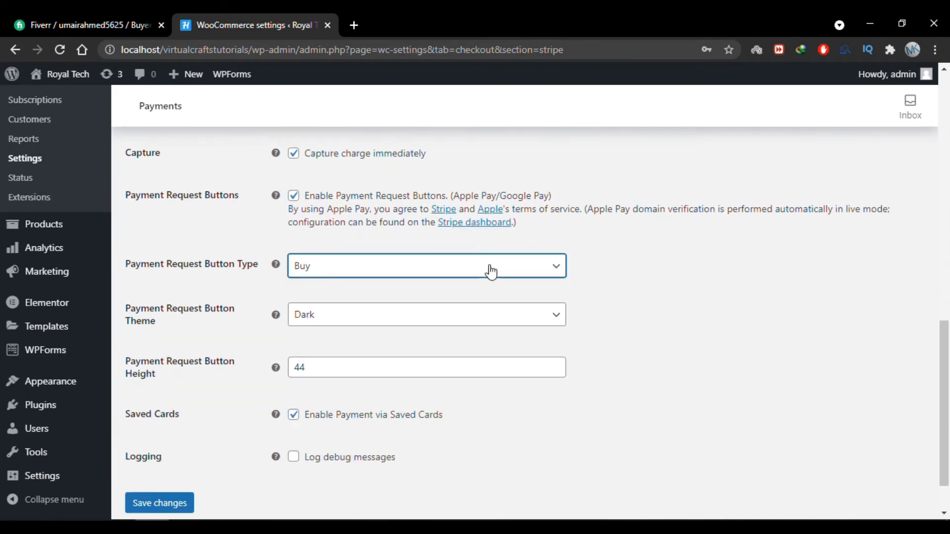
{"action": "left_click", "coordinate": [456, 274]}
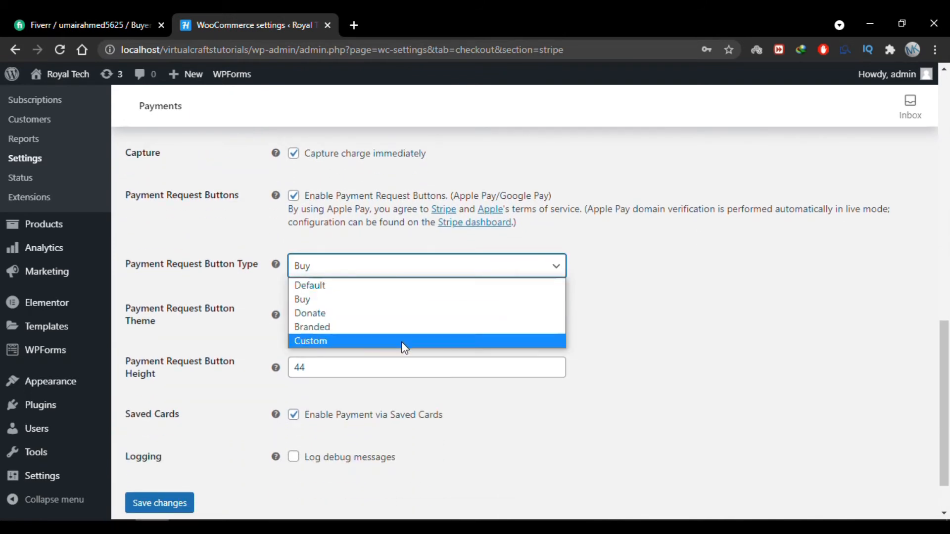
{"action": "left_click", "coordinate": [416, 341]}
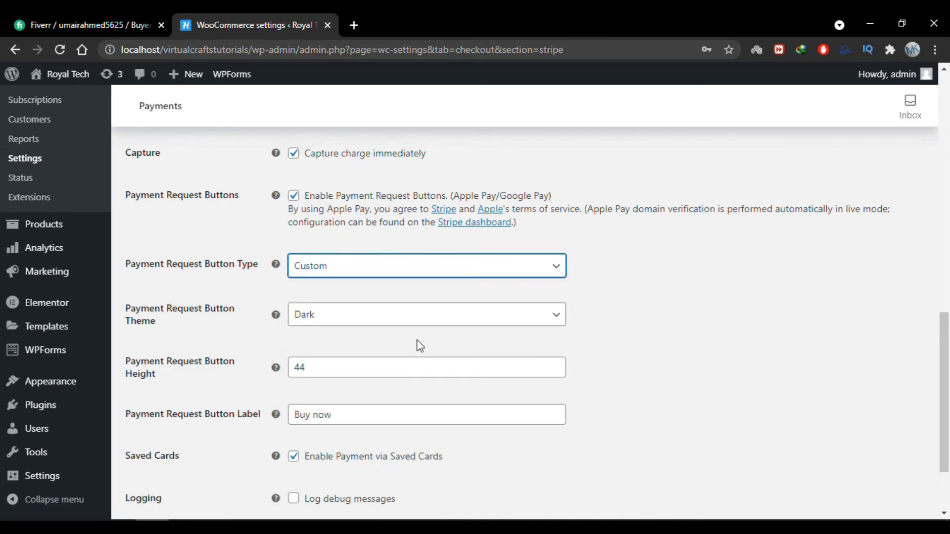
{"action": "scroll", "coordinate": [421, 345], "scroll_direction": "down", "scroll_amount": 2}
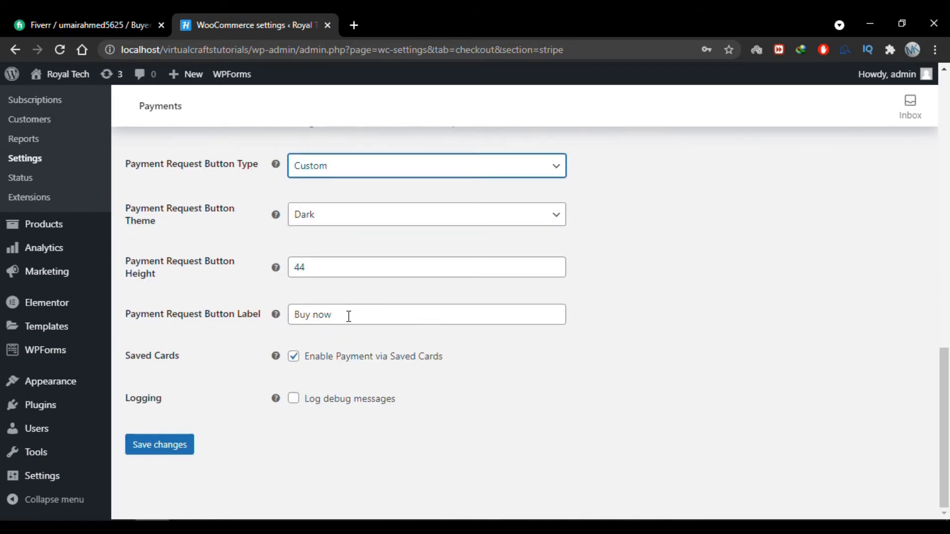
{"action": "left_click_drag", "start_coordinate": [336, 316], "coordinate": [293, 315]}
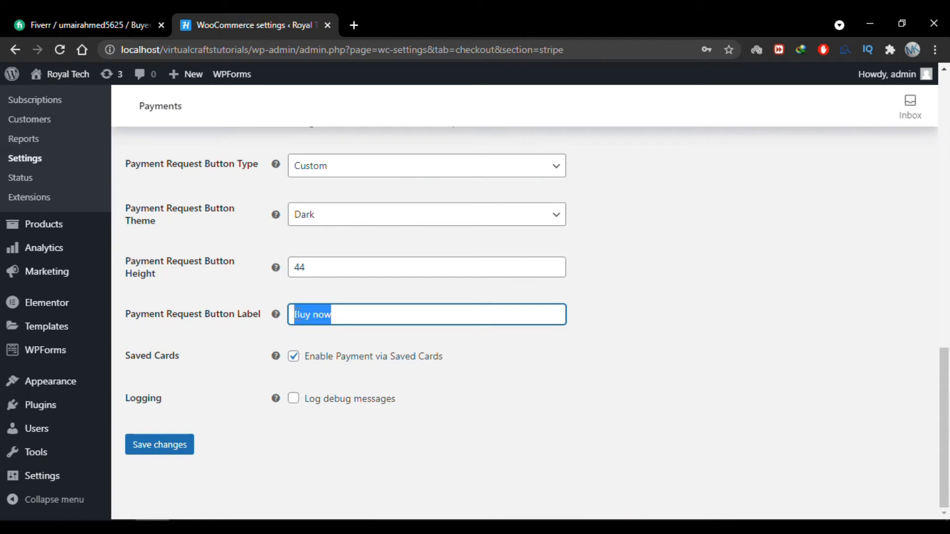
{"action": "type", "text": "Any"}
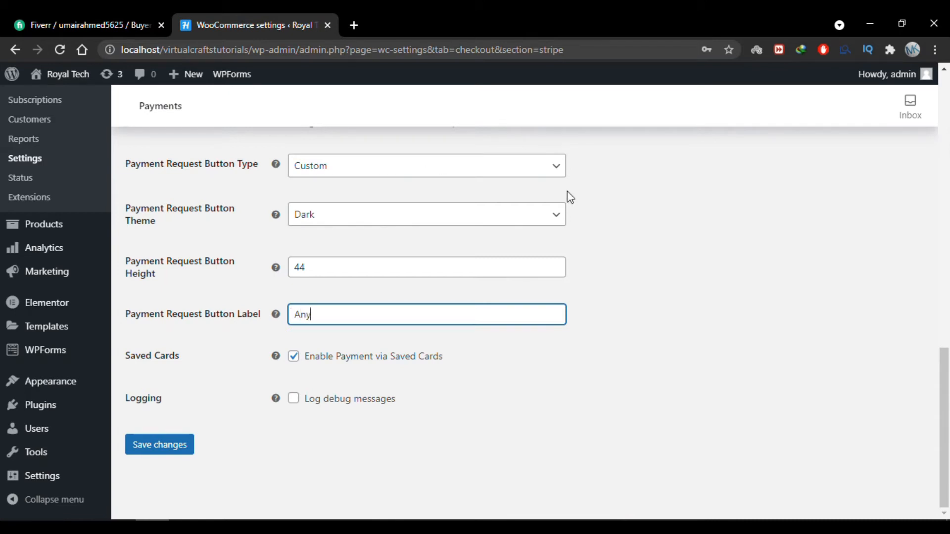
{"action": "type", "text": "thing"}
Set the payment request button type to Buy with the Dark theme, and save the Stripe settings.
{"action": "left_click", "coordinate": [500, 167]}
{"action": "left_click", "coordinate": [440, 200]}
{"action": "left_click", "coordinate": [257, 256]}
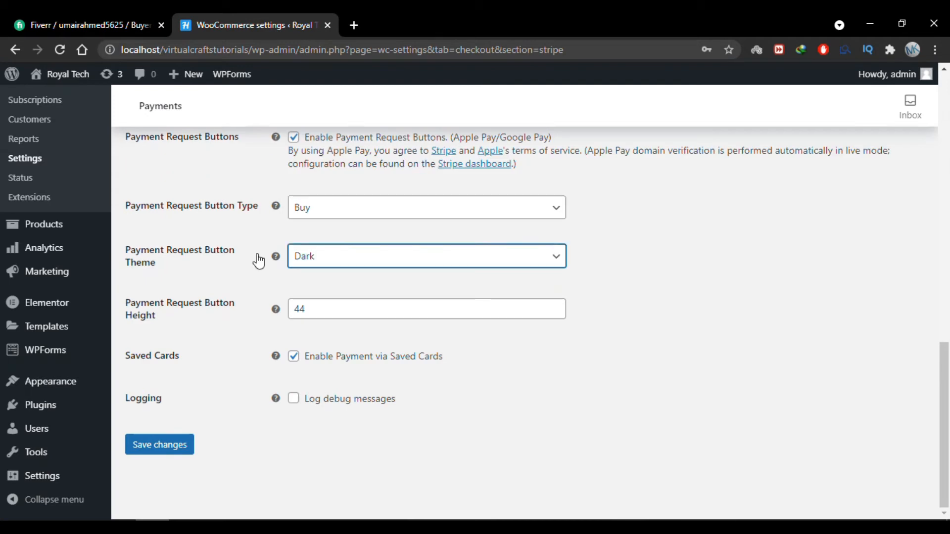
{"action": "left_click", "coordinate": [345, 262]}
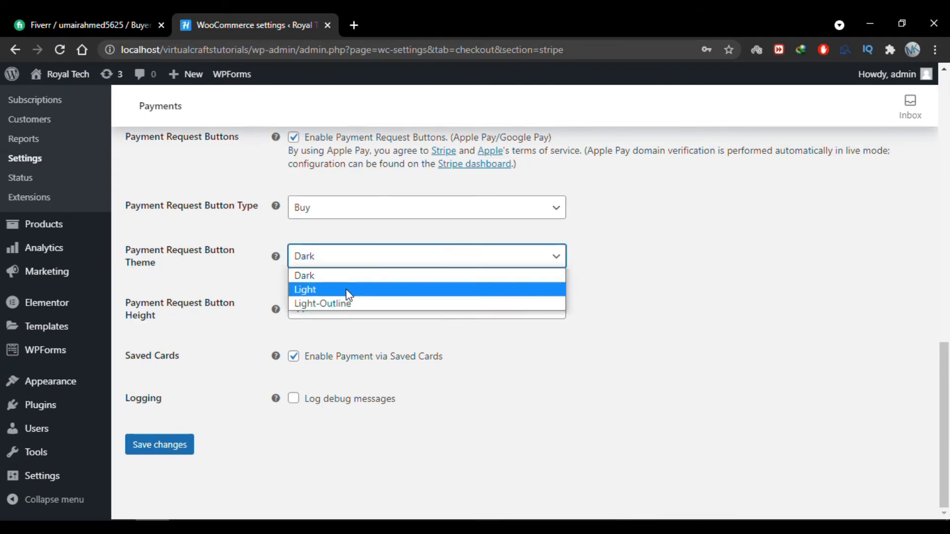
{"action": "left_click", "coordinate": [364, 278]}
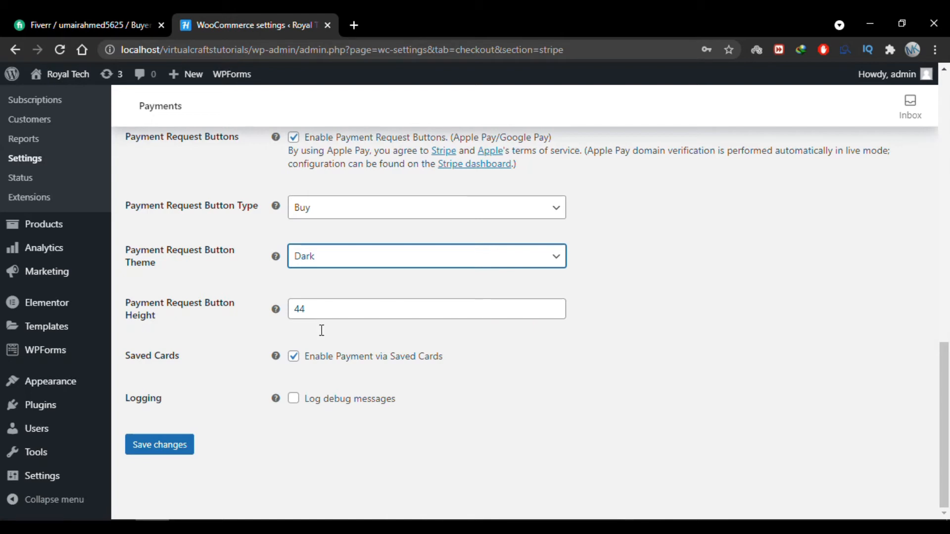
{"action": "left_click", "coordinate": [167, 444]}
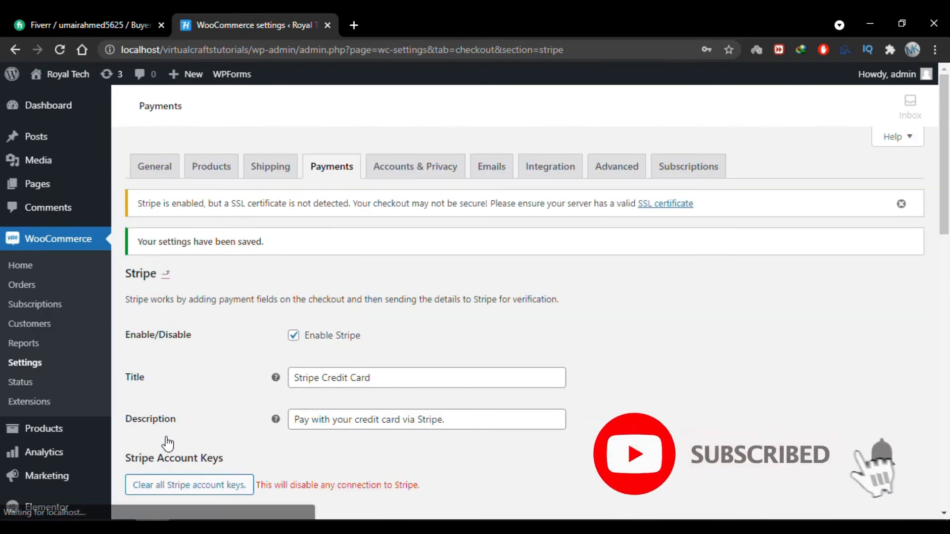
Read the SSL certificate notice and review the option to clear all Stripe account keys.
{"action": "left_click_drag", "start_coordinate": [138, 203], "coordinate": [449, 208]}
{"action": "left_click", "coordinate": [454, 208]}
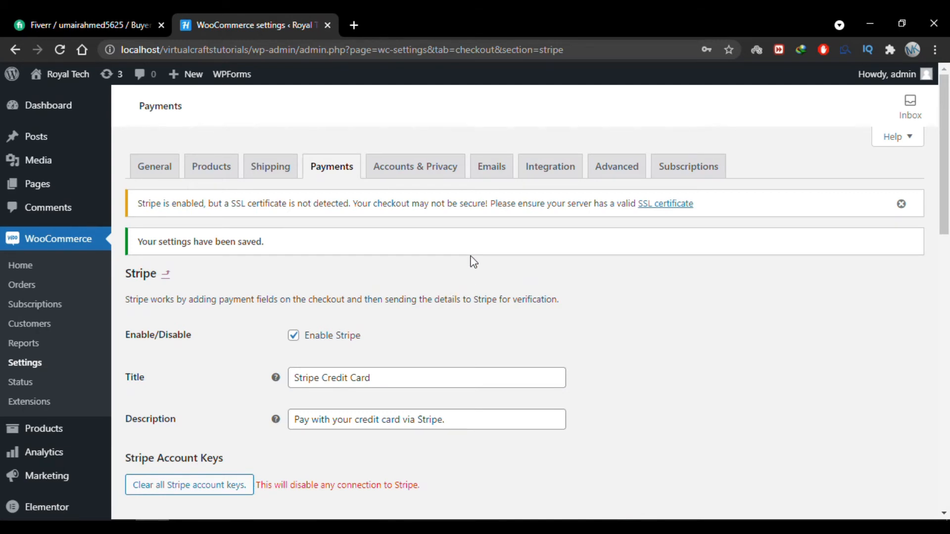
{"action": "scroll", "coordinate": [474, 262], "scroll_direction": "down", "scroll_amount": 2}
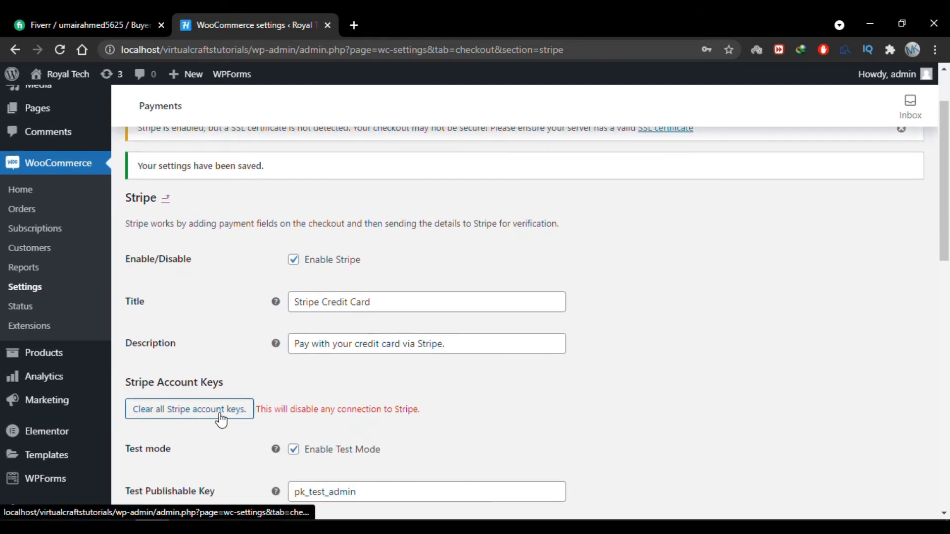
{"action": "left_click_drag", "start_coordinate": [270, 415], "coordinate": [421, 414]}
{"action": "left_click", "coordinate": [428, 419]}
{"action": "scroll", "coordinate": [436, 409], "scroll_direction": "down", "scroll_amount": 2}
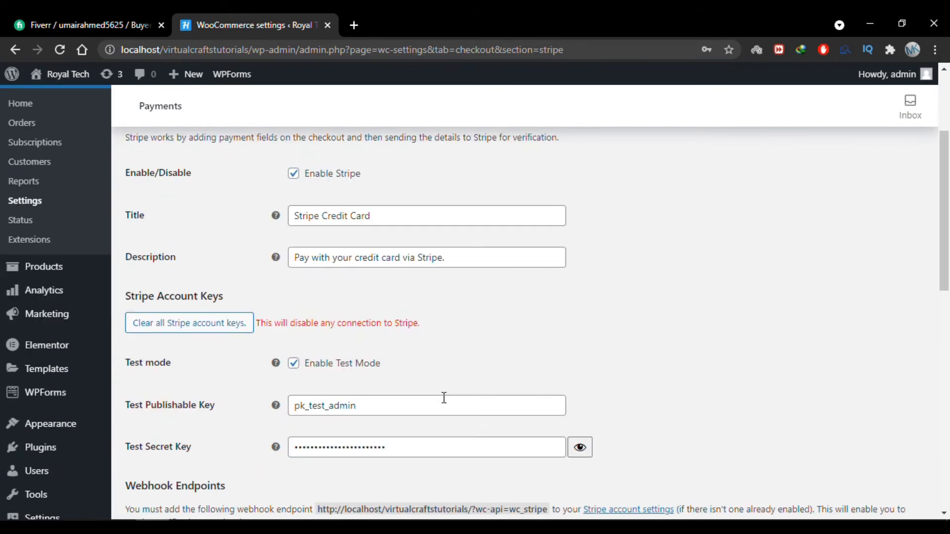
{"action": "scroll", "coordinate": [535, 369], "scroll_direction": "up", "scroll_amount": 1}
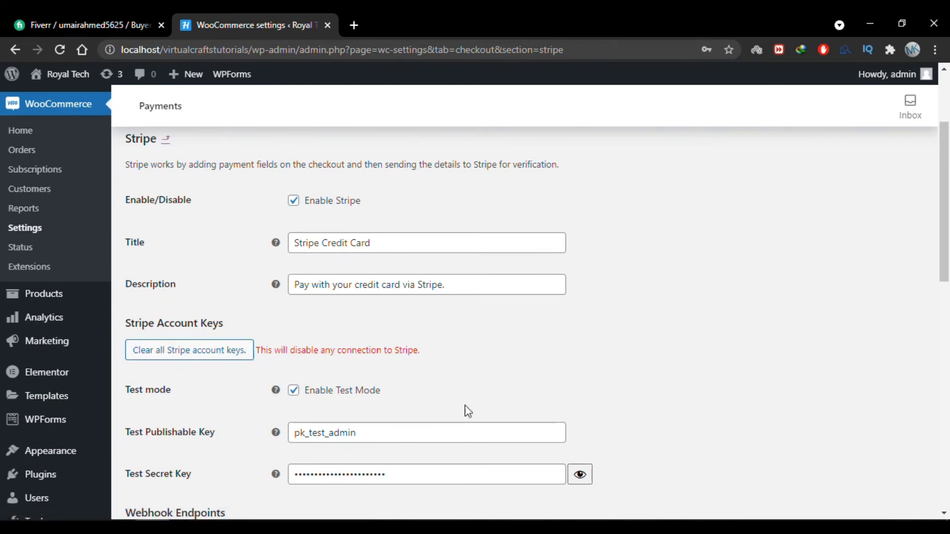
{"action": "scroll", "coordinate": [523, 388], "scroll_direction": "up", "scroll_amount": 5}
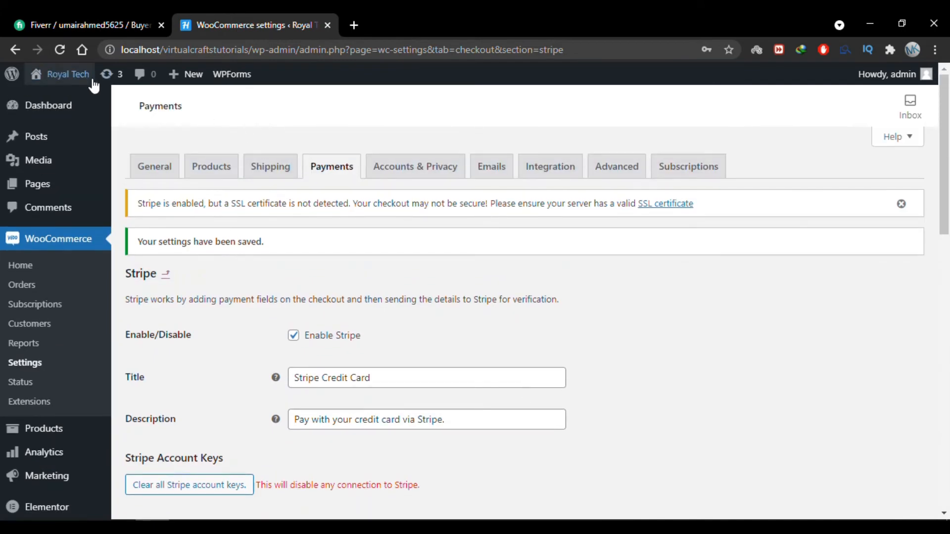
Open the store's front end in a new browser tab and go to its Shop page.
{"action": "mouse_move", "coordinate": [77, 75]}
{"action": "middle_click", "coordinate": [96, 104]}
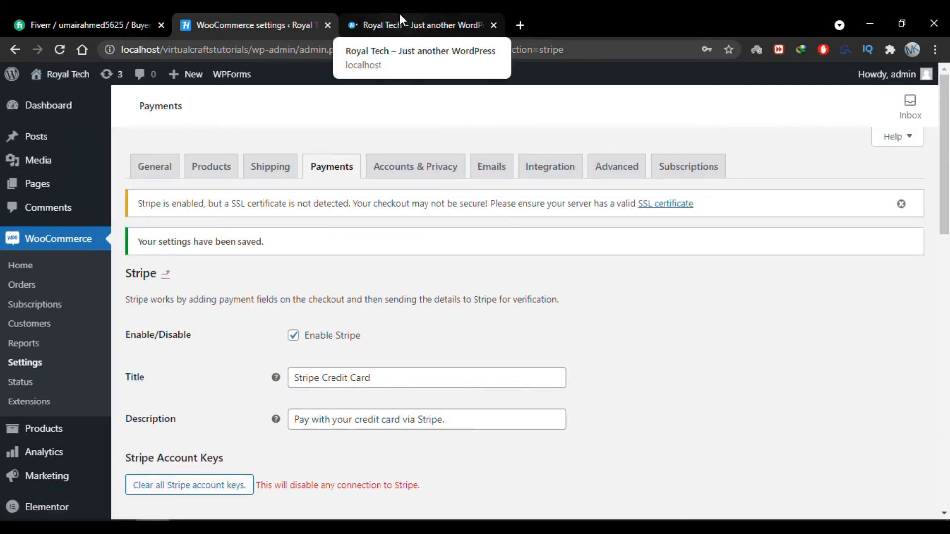
{"action": "left_click", "coordinate": [399, 15]}
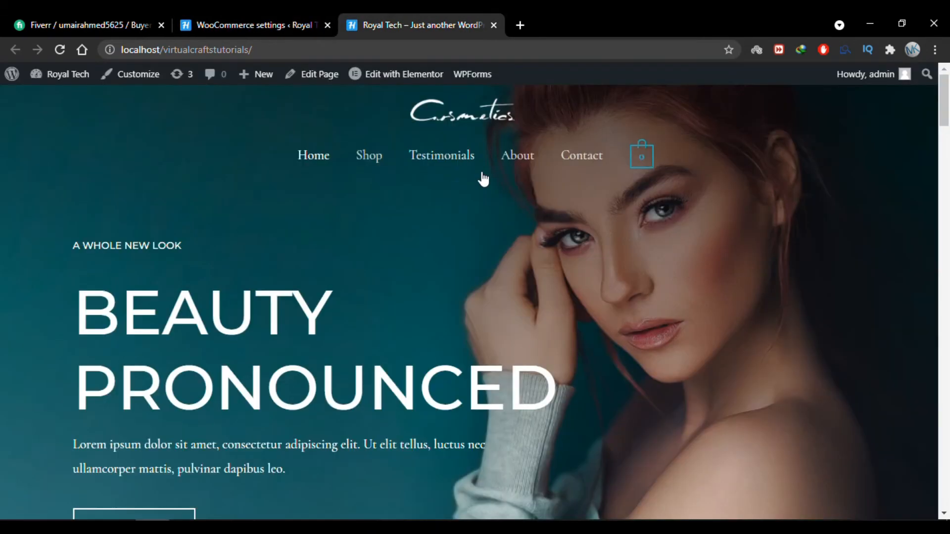
{"action": "left_click", "coordinate": [373, 166]}
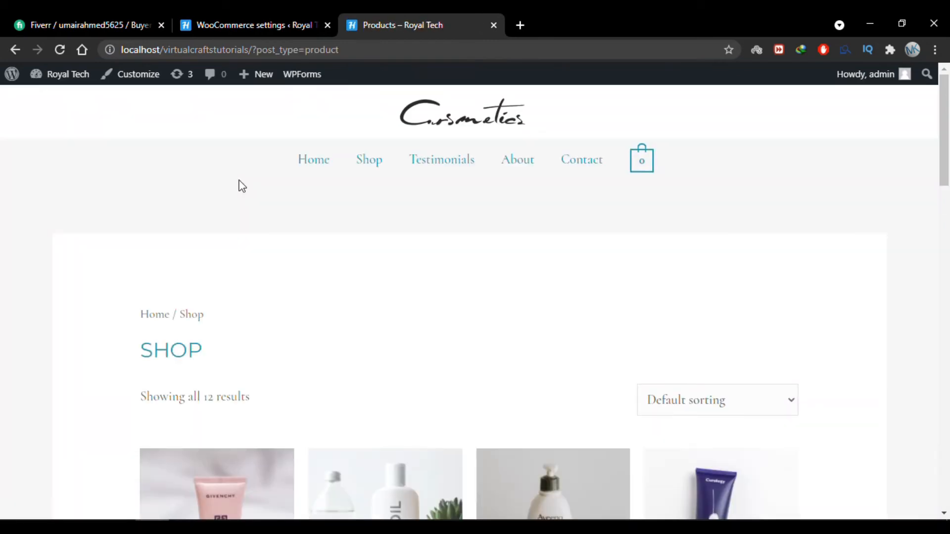
Open the Anti-aging Skin Toner product from the shop and add one to the cart.
{"action": "scroll", "coordinate": [70, 254], "scroll_direction": "down", "scroll_amount": 6}
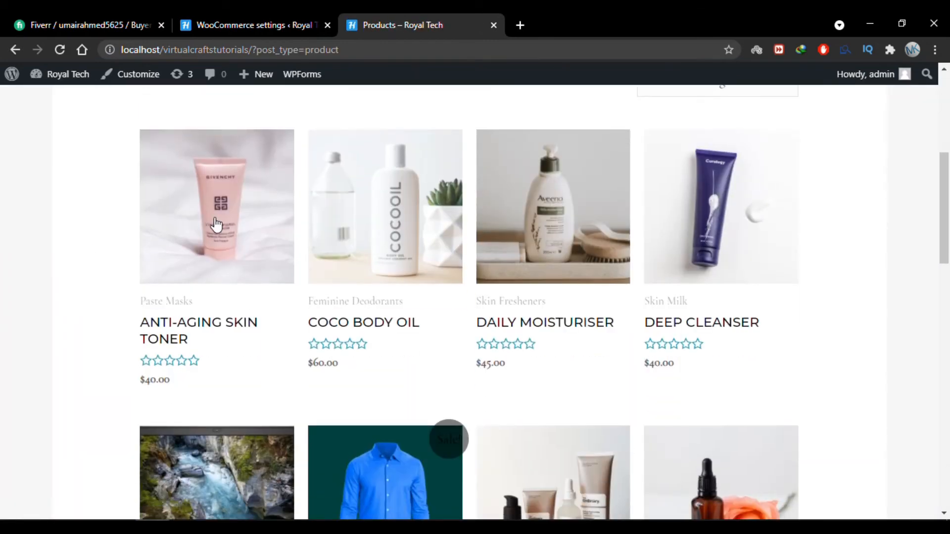
{"action": "left_click", "coordinate": [214, 224]}
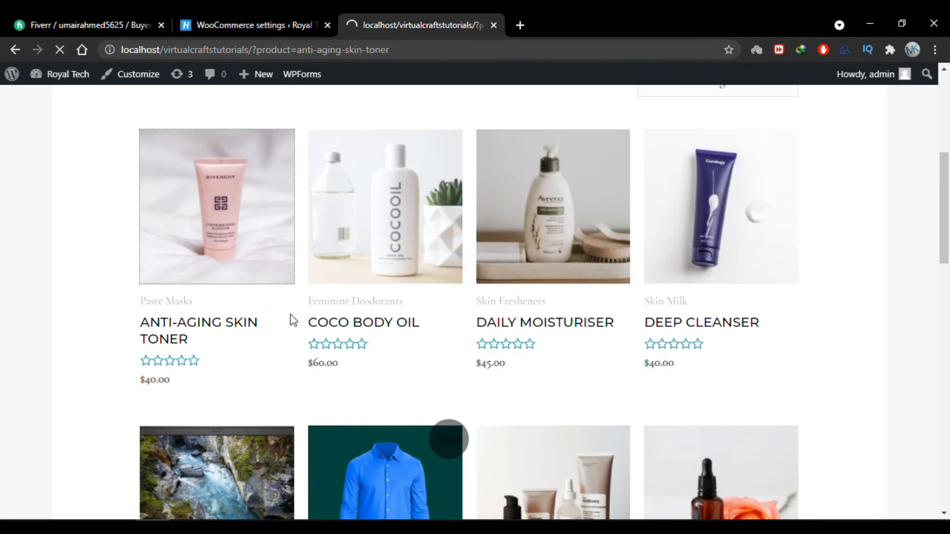
{"action": "scroll", "coordinate": [450, 358], "scroll_direction": "down", "scroll_amount": 5}
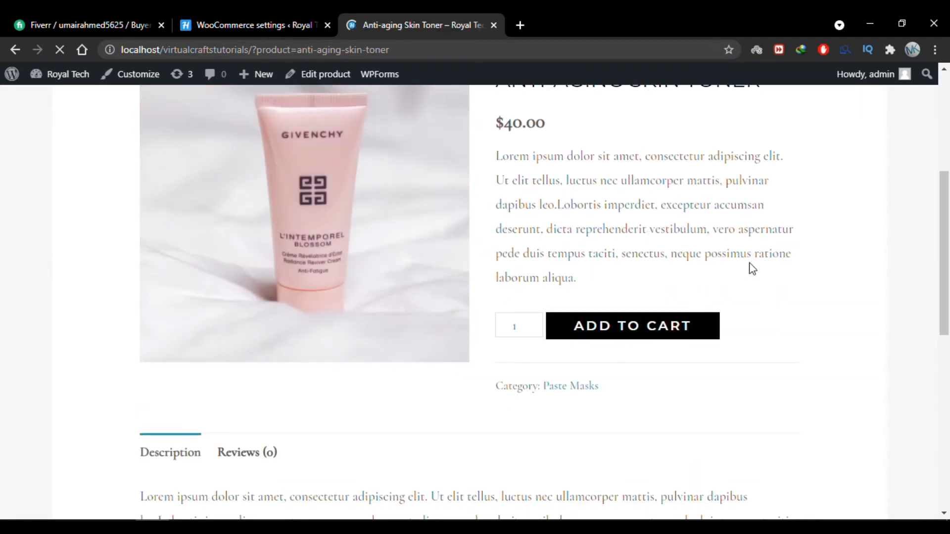
{"action": "scroll", "coordinate": [750, 268], "scroll_direction": "up", "scroll_amount": 3}
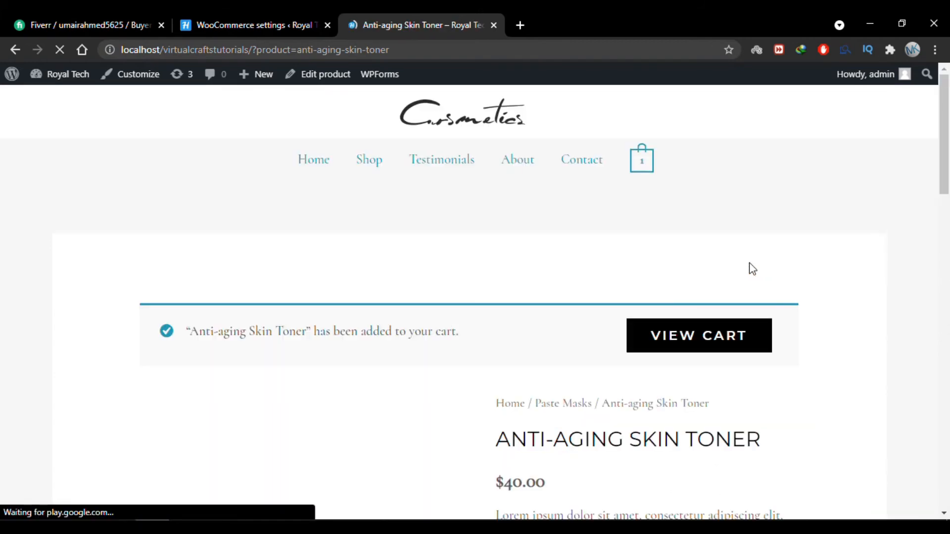
View the cart containing the Anti-aging Skin Toner and proceed to checkout.
{"action": "left_click", "coordinate": [704, 344]}
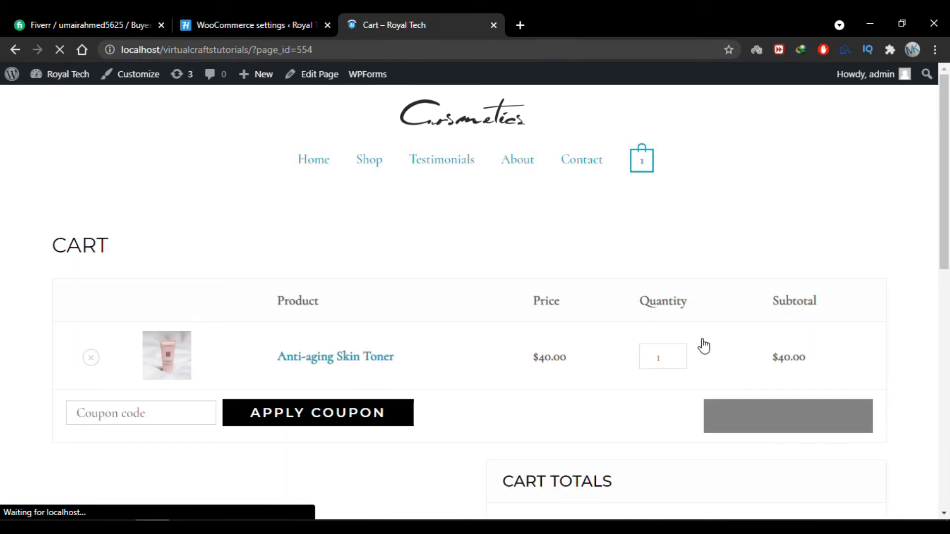
{"action": "scroll", "coordinate": [704, 345], "scroll_direction": "down", "scroll_amount": 2}
{"action": "scroll", "coordinate": [702, 346], "scroll_direction": "down", "scroll_amount": 3}
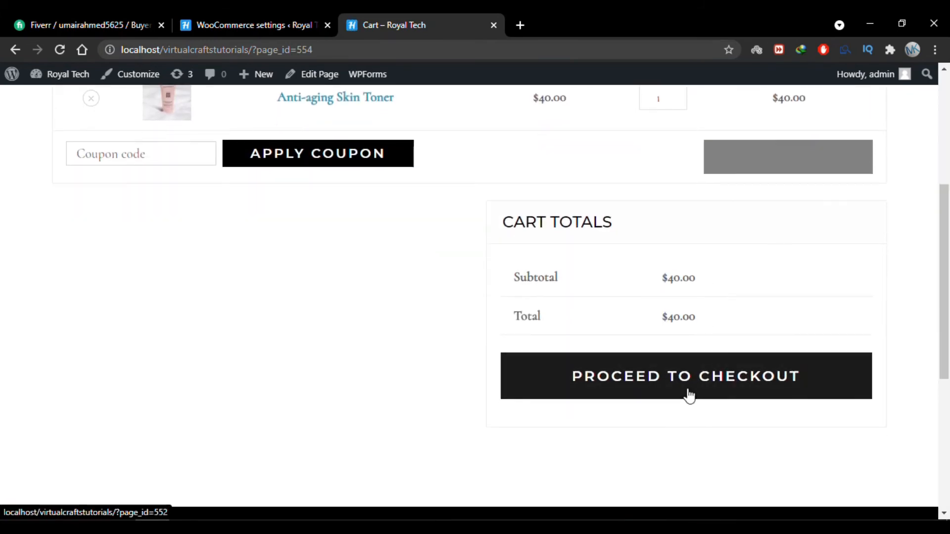
{"action": "left_click", "coordinate": [685, 395]}
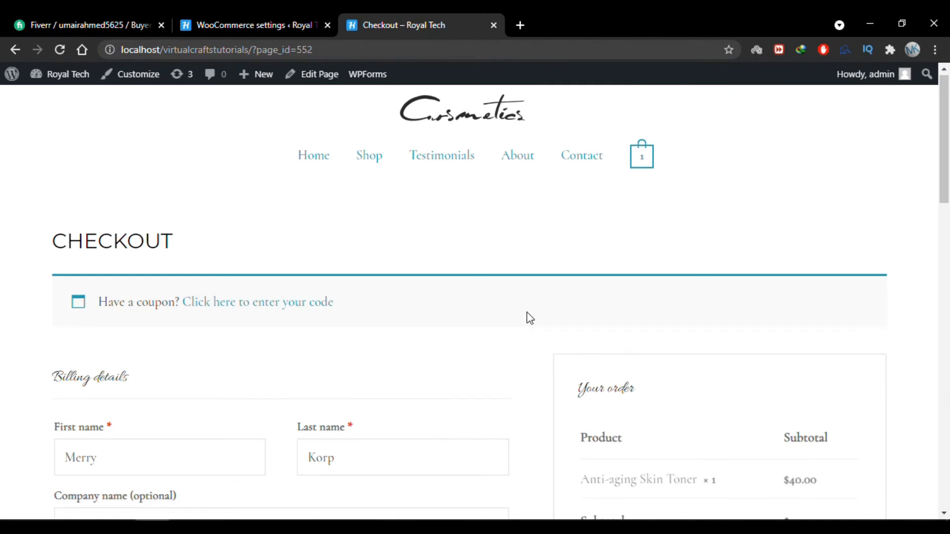
Review the payment methods on the checkout page and select Stripe Credit Card for the order.
{"action": "scroll", "coordinate": [527, 318], "scroll_direction": "down", "scroll_amount": 10}
{"action": "scroll", "coordinate": [527, 318], "scroll_direction": "up", "scroll_amount": 1}
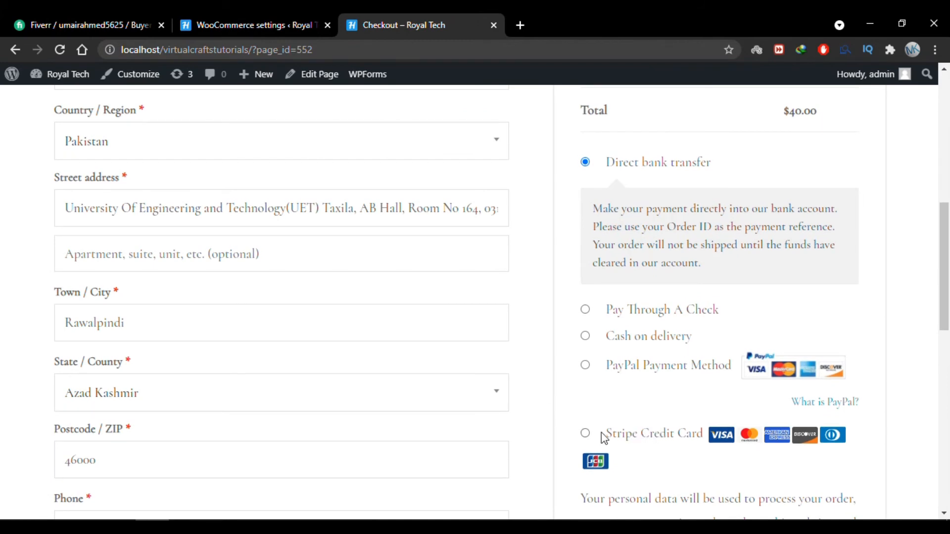
{"action": "scroll", "coordinate": [540, 316], "scroll_direction": "down", "scroll_amount": 1}
{"action": "scroll", "coordinate": [540, 316], "scroll_direction": "down", "scroll_amount": 1}
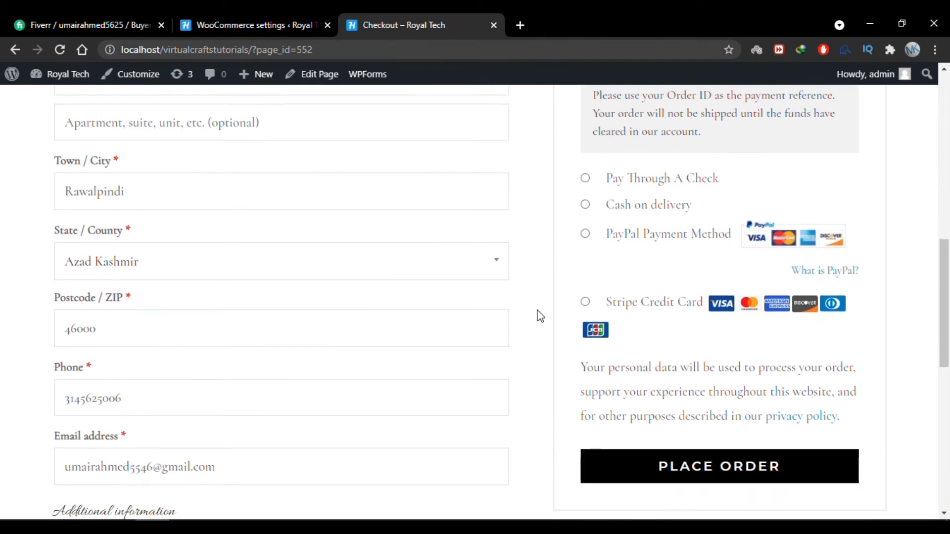
{"action": "scroll", "coordinate": [568, 303], "scroll_direction": "up", "scroll_amount": 1}
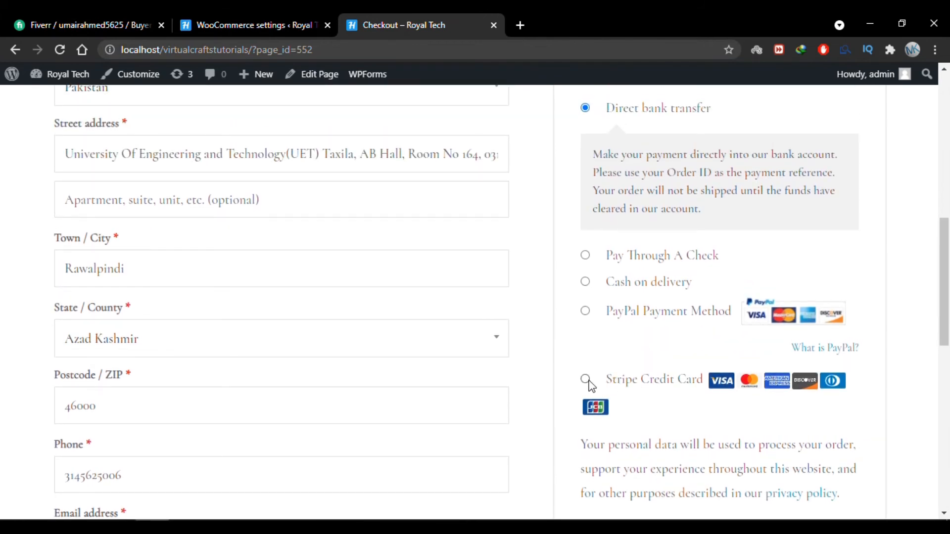
{"action": "left_click", "coordinate": [586, 380]}
{"action": "scroll", "coordinate": [558, 377], "scroll_direction": "down", "scroll_amount": 3}
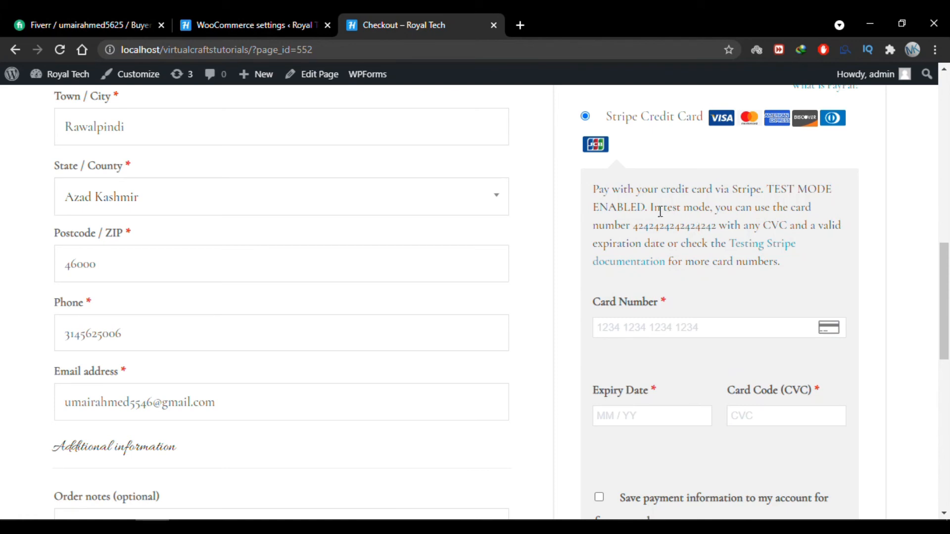
Copy the test card number from the Stripe test mode notice into the Card Number field.
{"action": "left_click_drag", "start_coordinate": [635, 229], "coordinate": [717, 226]}
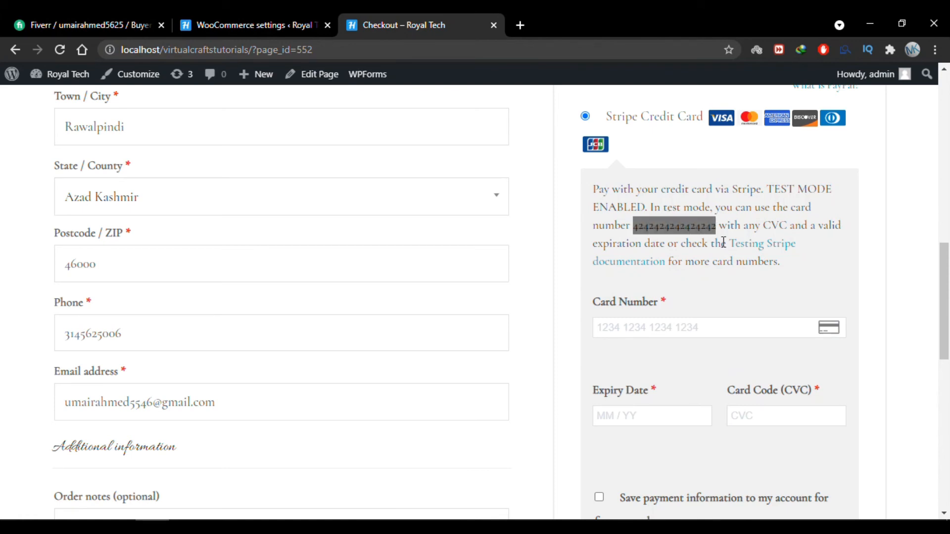
{"action": "left_click", "coordinate": [676, 328]}
{"action": "key", "text": "ctrl+v"}
{"action": "left_click", "coordinate": [742, 227]}
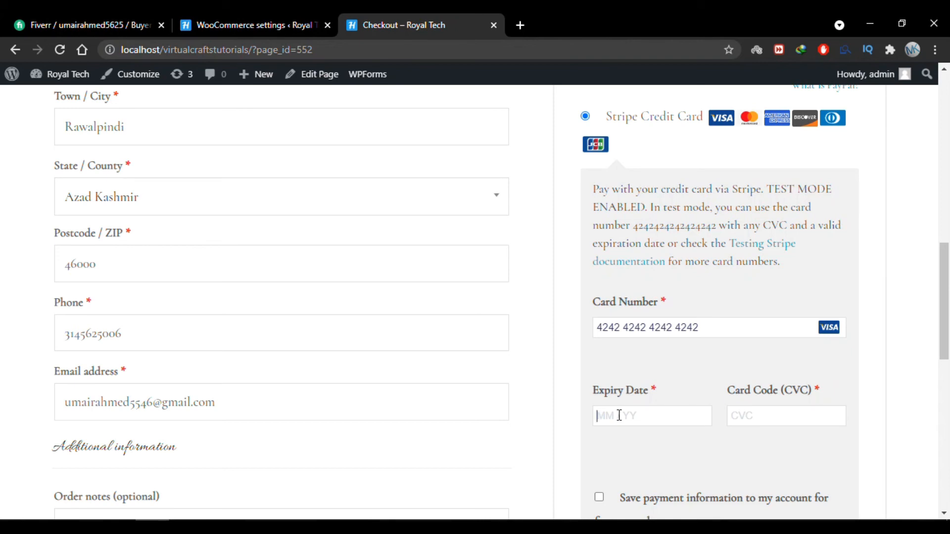
Set the card's expiry date to 11 / 25 and fill in the card security code (CVC).
{"action": "scroll", "coordinate": [643, 395], "scroll_direction": "down", "scroll_amount": 1}
{"action": "left_click", "coordinate": [681, 373]}
{"action": "type", "text": "11 / "}
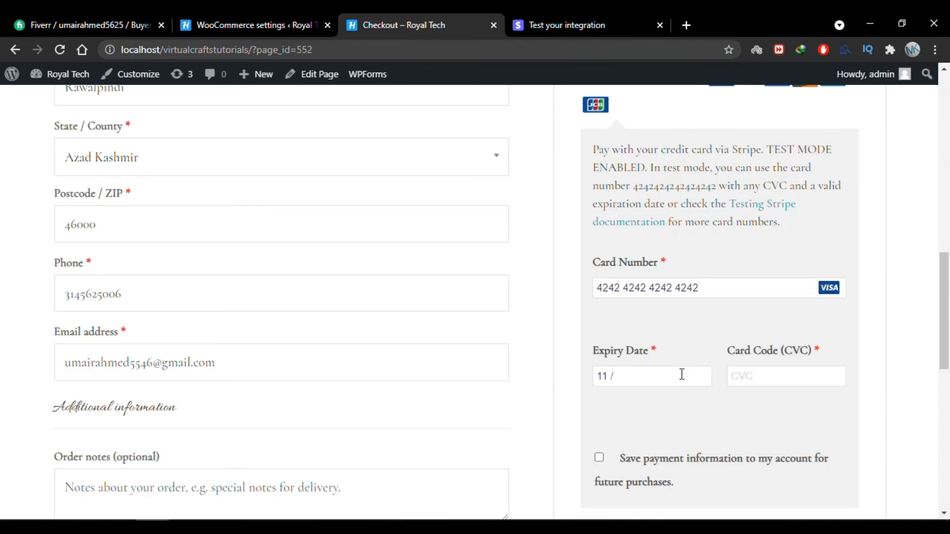
{"action": "type", "text": "25"}
{"action": "scroll", "coordinate": [643, 391], "scroll_direction": "down", "scroll_amount": 1}
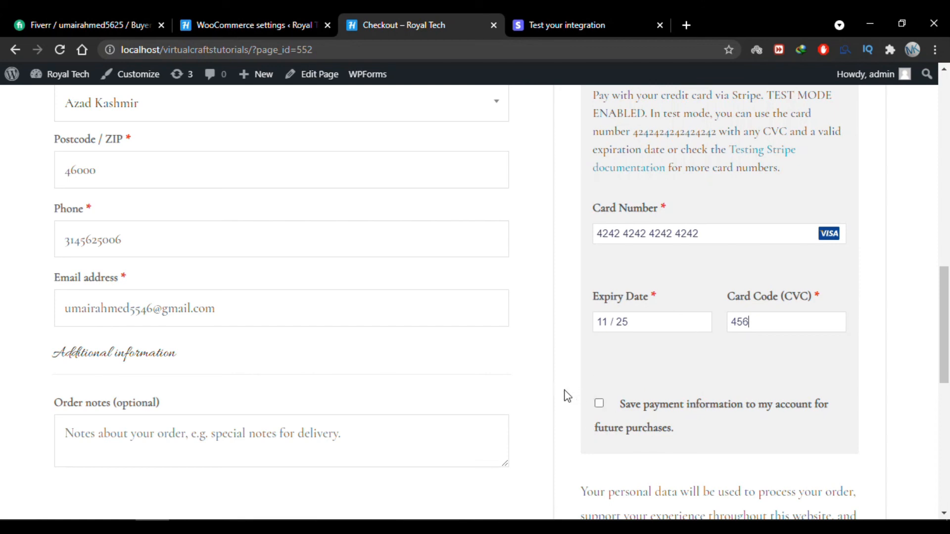
Review the filled-in Stripe card fields, the save-payment option, the order placement area and the list of payment methods.
{"action": "scroll", "coordinate": [560, 297], "scroll_direction": "up", "scroll_amount": 1}
{"action": "scroll", "coordinate": [654, 322], "scroll_direction": "up", "scroll_amount": 1}
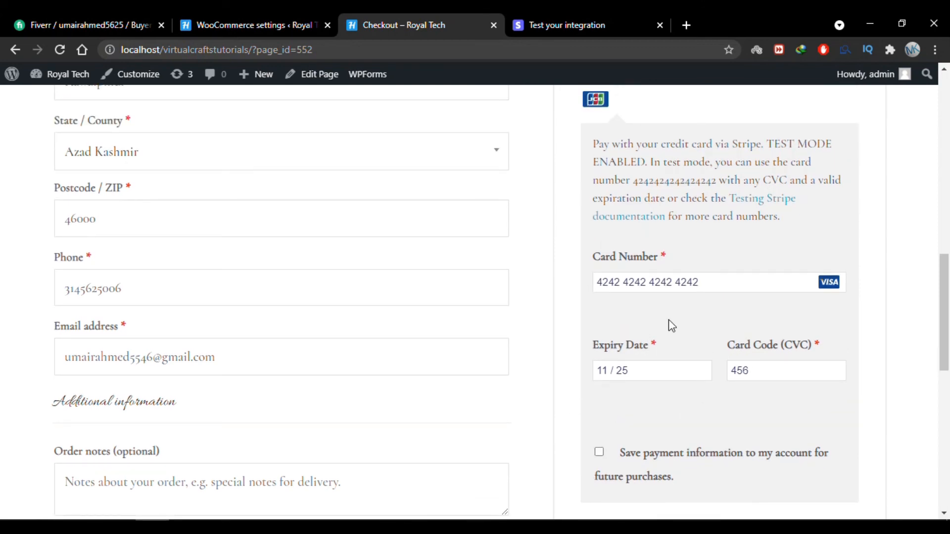
{"action": "scroll", "coordinate": [574, 312], "scroll_direction": "down", "scroll_amount": 3}
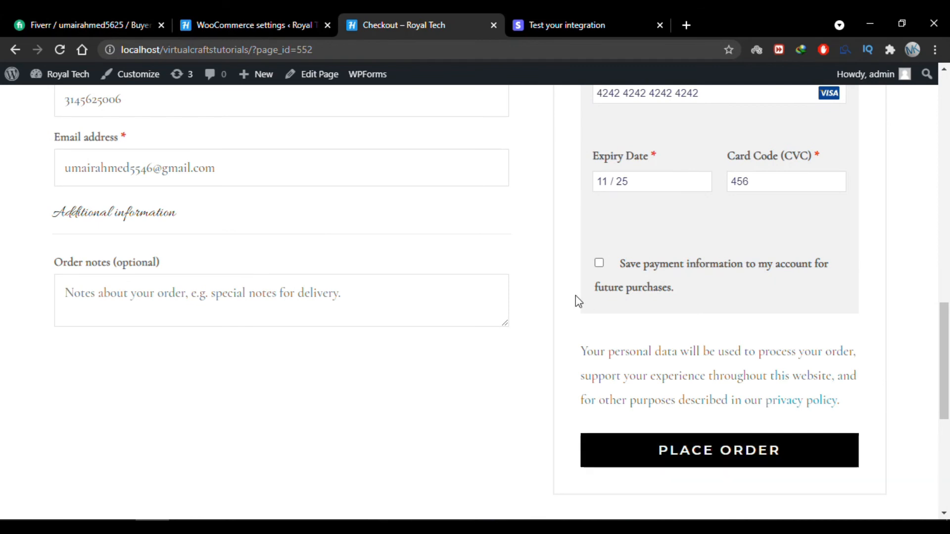
{"action": "scroll", "coordinate": [546, 280], "scroll_direction": "up", "scroll_amount": 7}
{"action": "scroll", "coordinate": [546, 276], "scroll_direction": "up", "scroll_amount": 1}
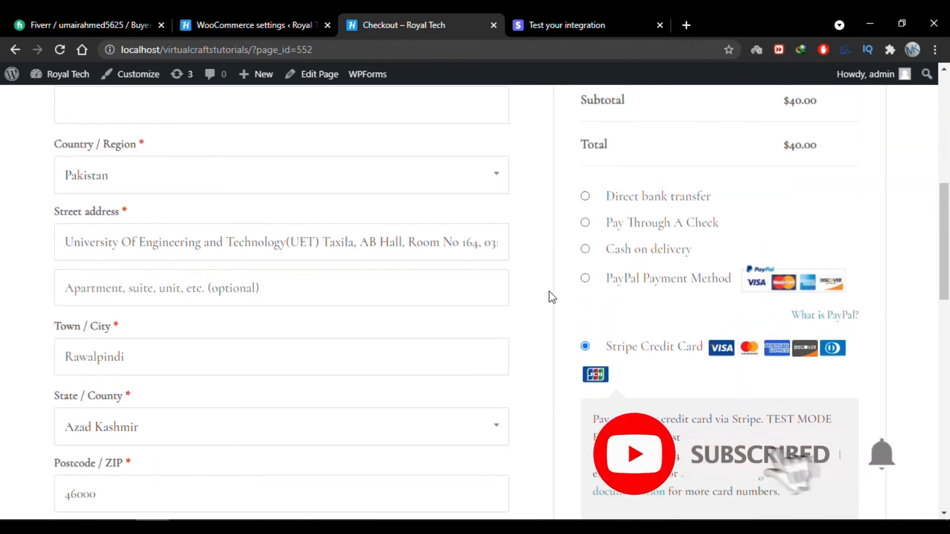